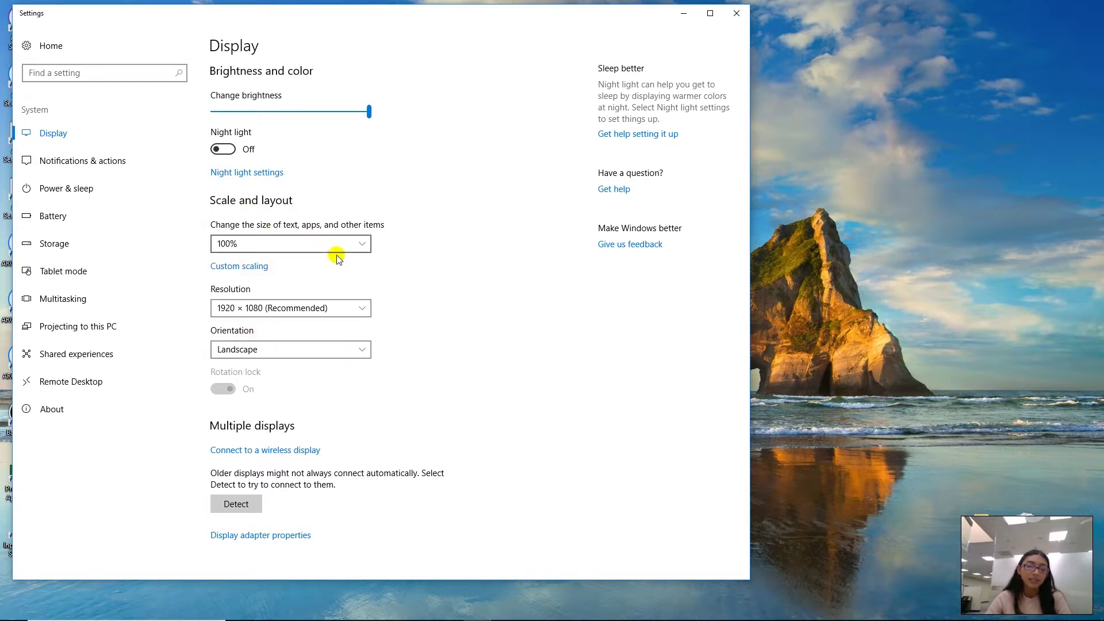
Close the Windows display settings and start PC Scenario Studio from the Scenario Studio launcher.
click(734, 15)
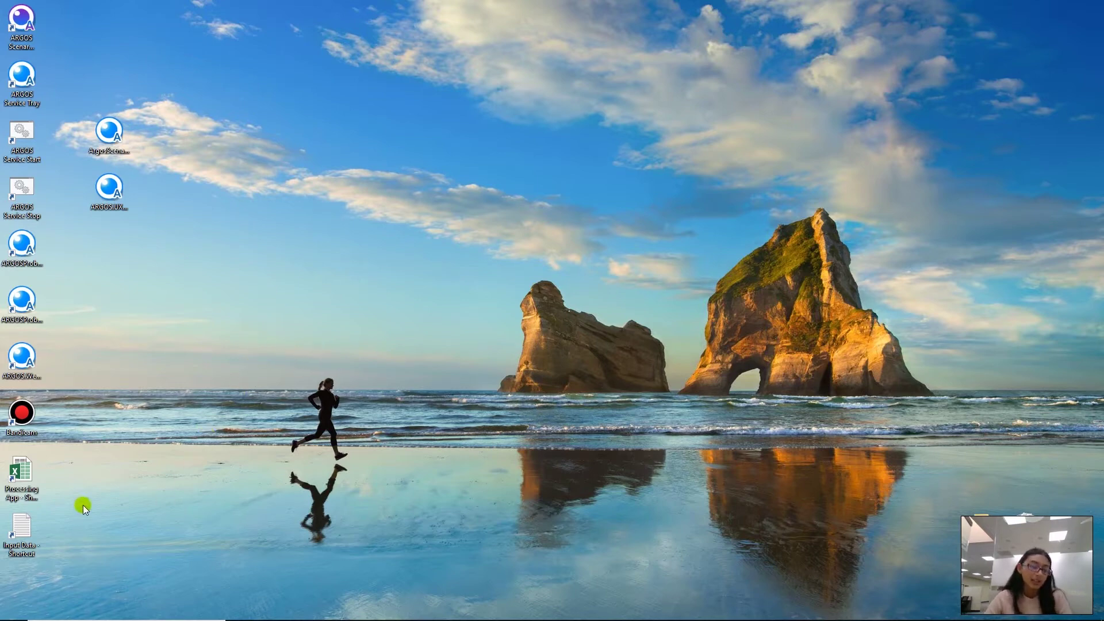
mouse_move(134, 617)
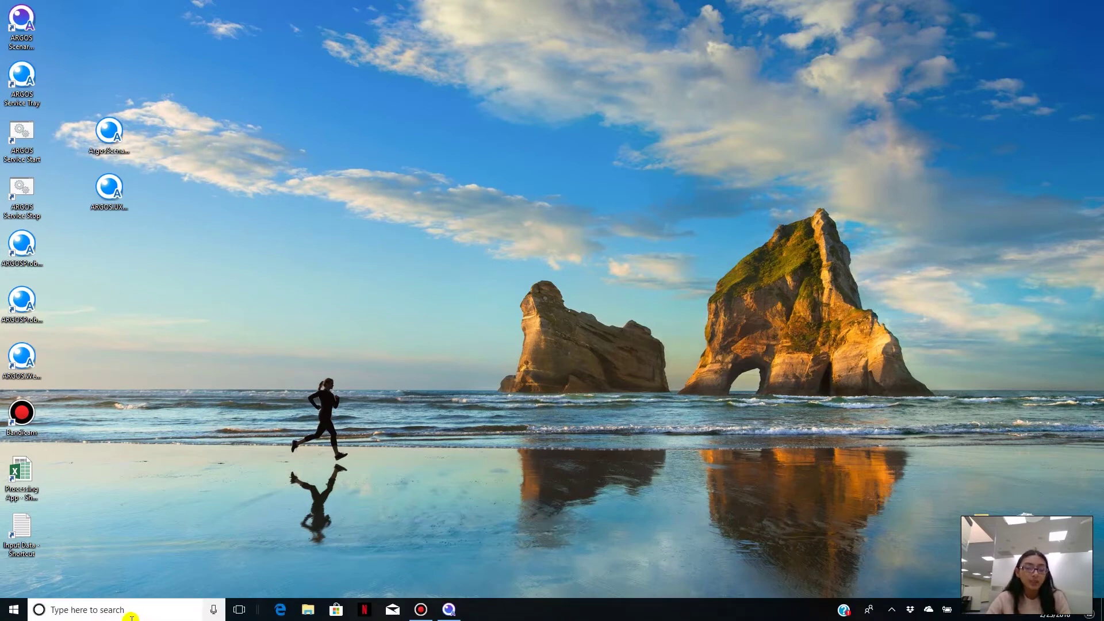
click(448, 609)
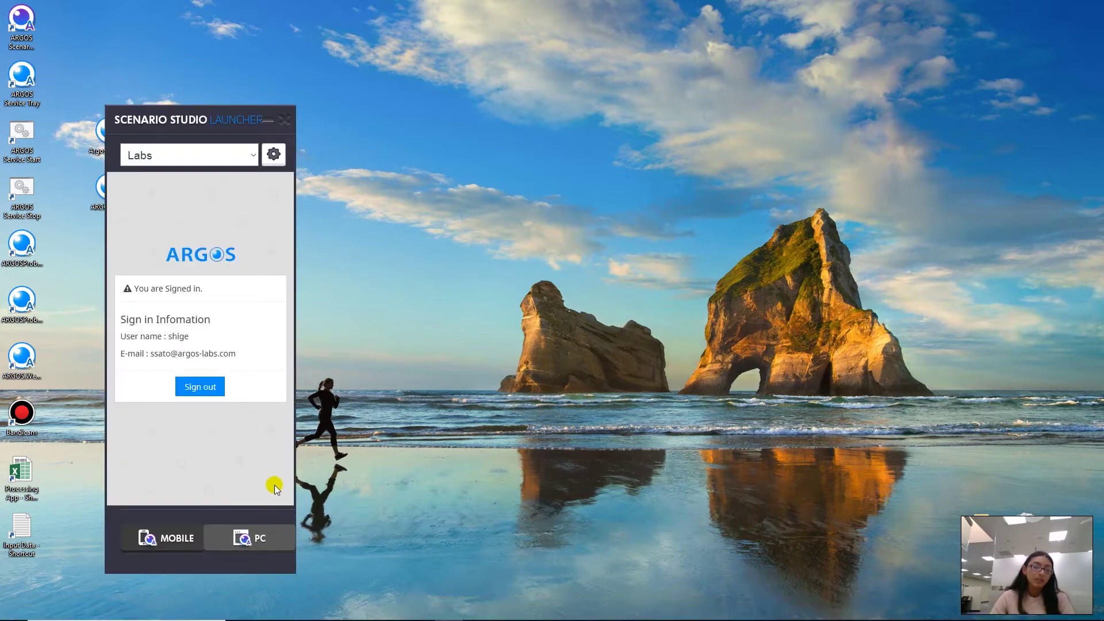
click(274, 536)
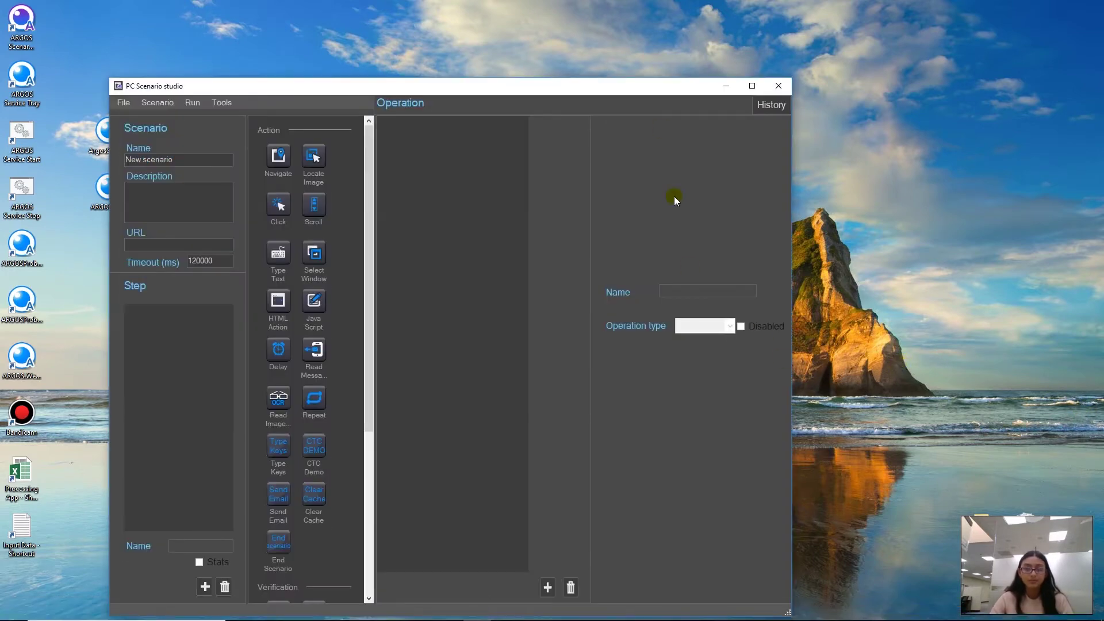
Move the PC Scenario Studio window up, widen it, and enlarge the operation palette to five columns.
drag(641, 79, 642, 35)
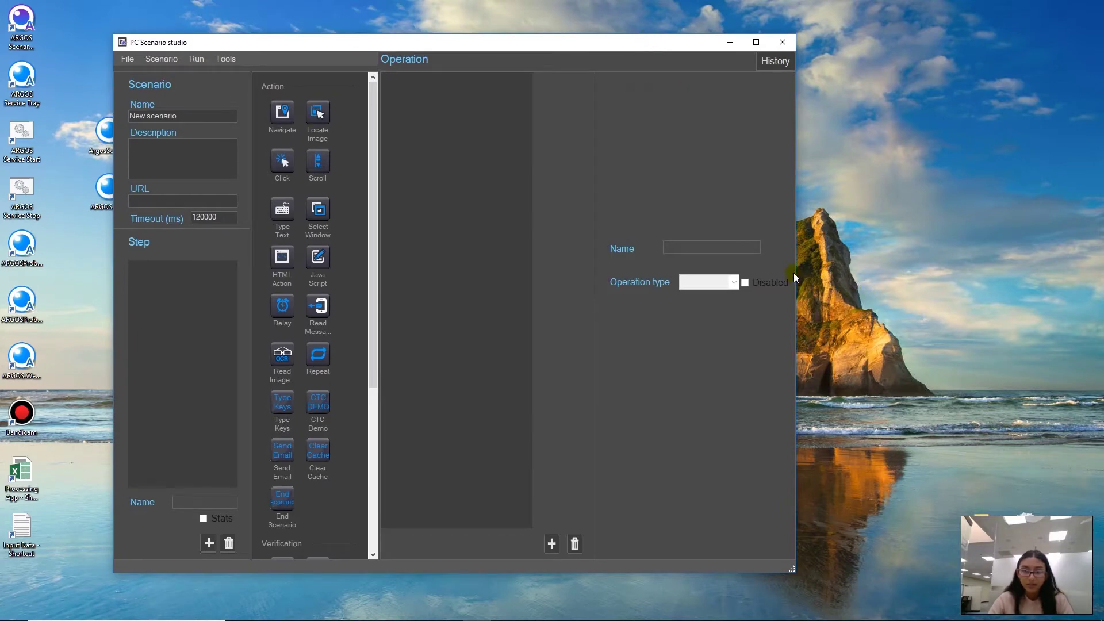
drag(798, 280, 960, 259)
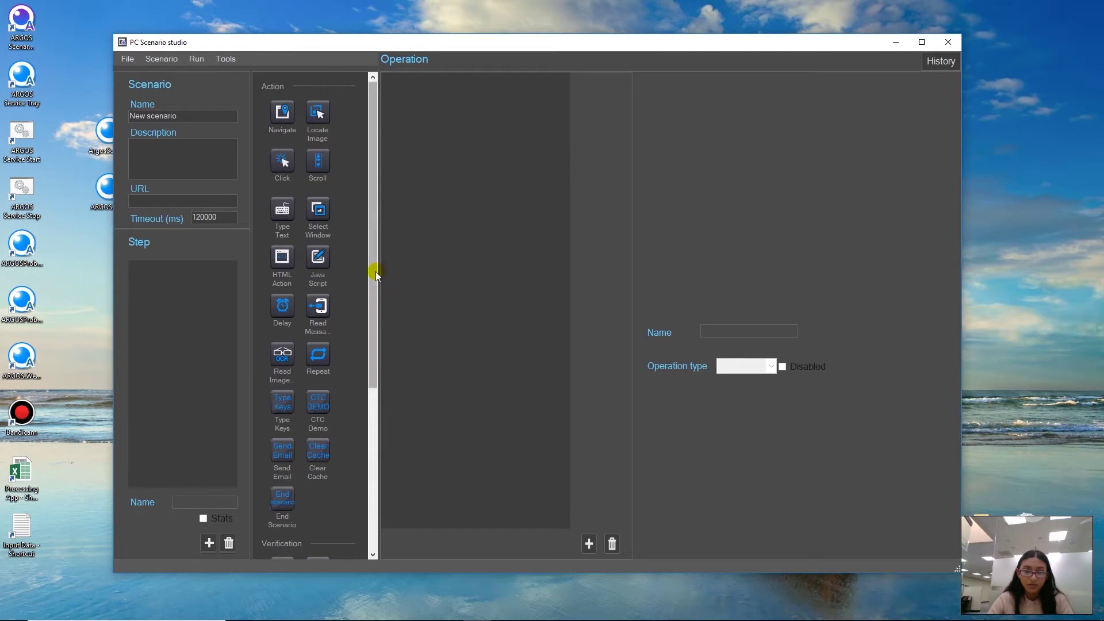
drag(452, 281, 471, 286)
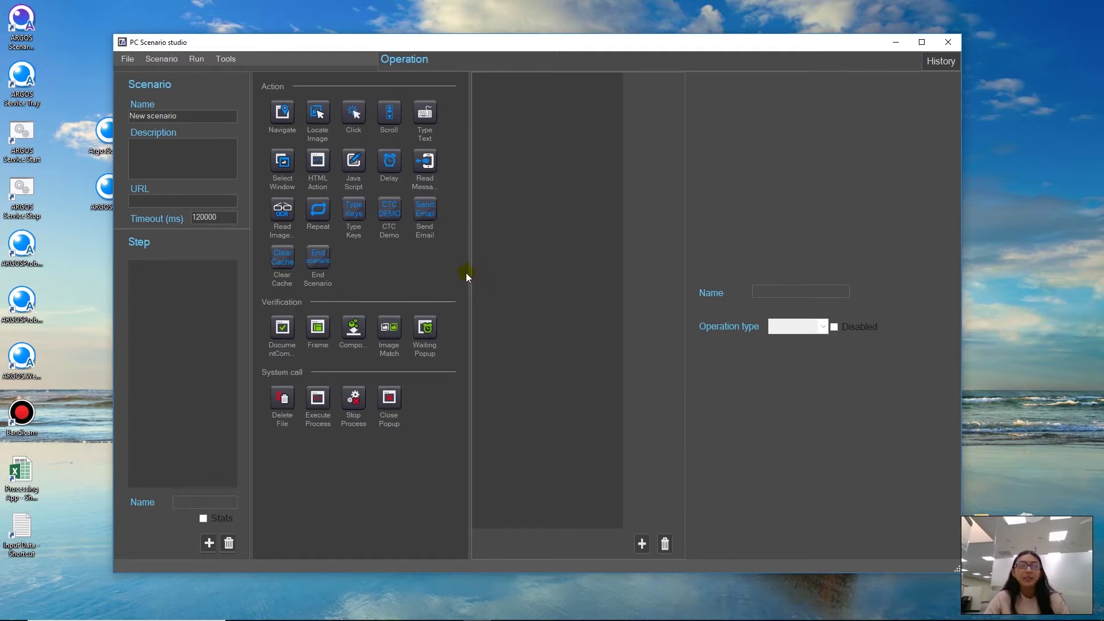
Add a new step to the scenario and place two Execute Process operations in it.
click(208, 543)
click(201, 270)
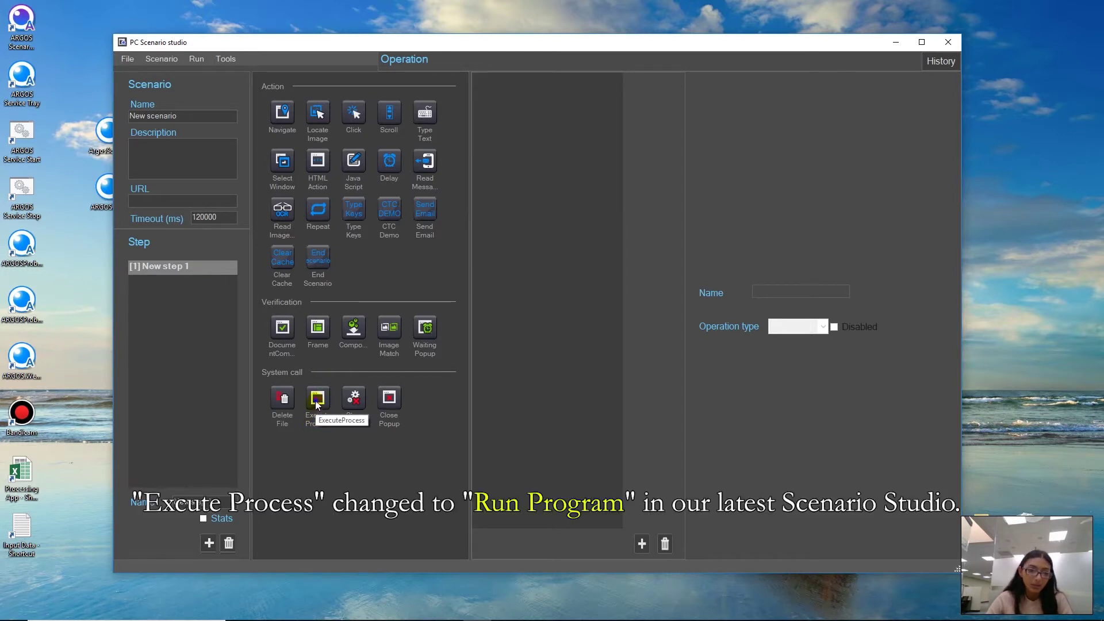
drag(318, 405, 517, 249)
drag(551, 163, 551, 163)
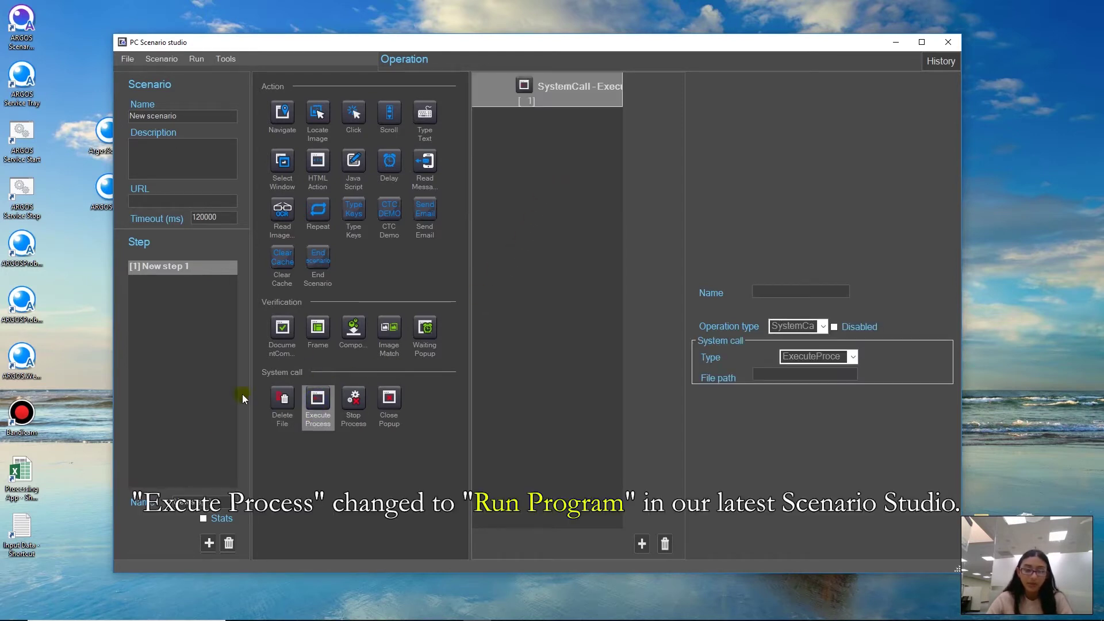
drag(314, 401, 547, 185)
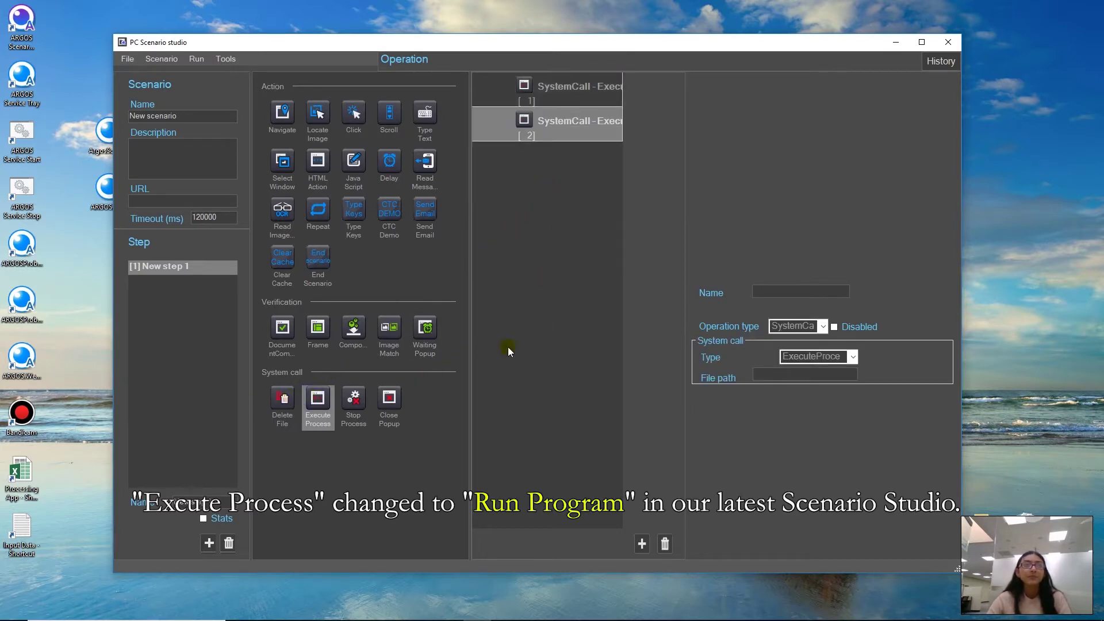
Select the first Execute Process operation and copy the target path from the Processing App desktop shortcut's properties.
click(561, 96)
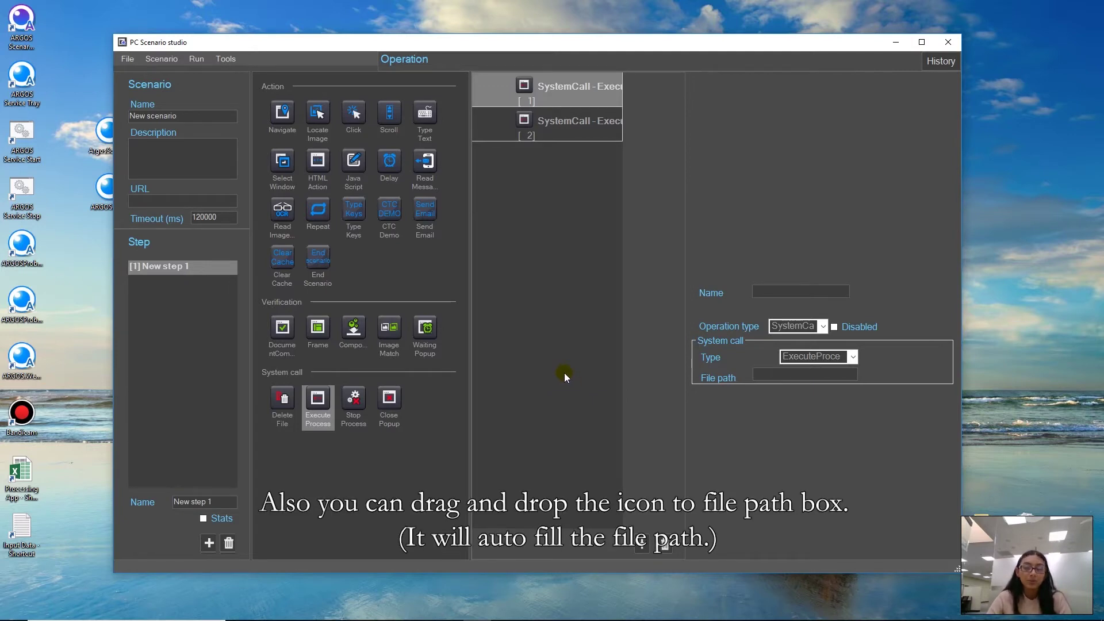
click(24, 470)
right_click(25, 470)
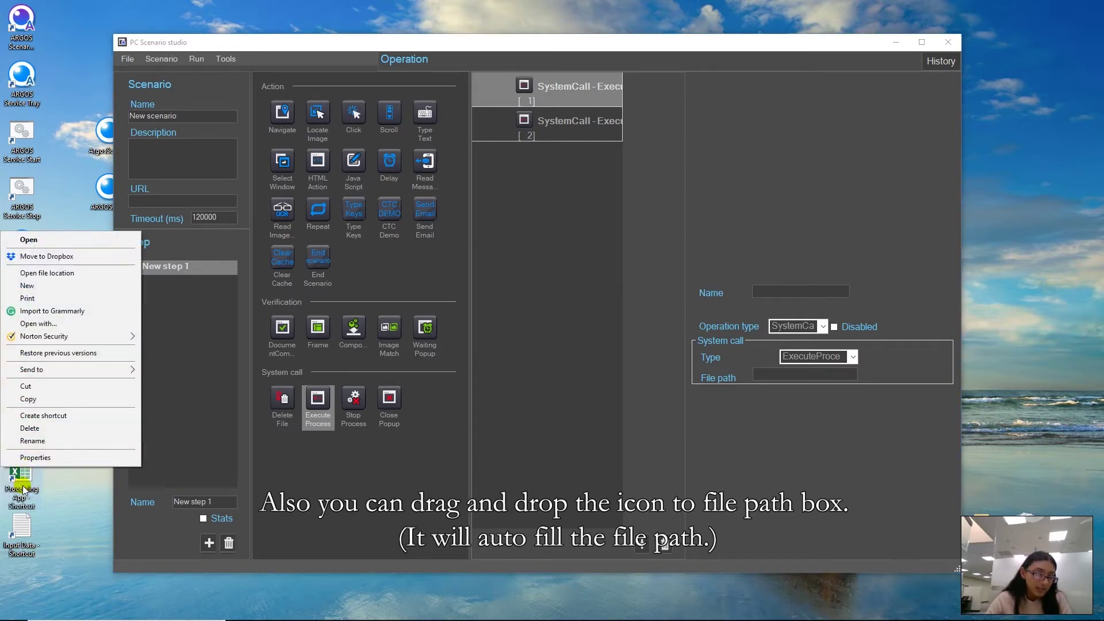
click(54, 463)
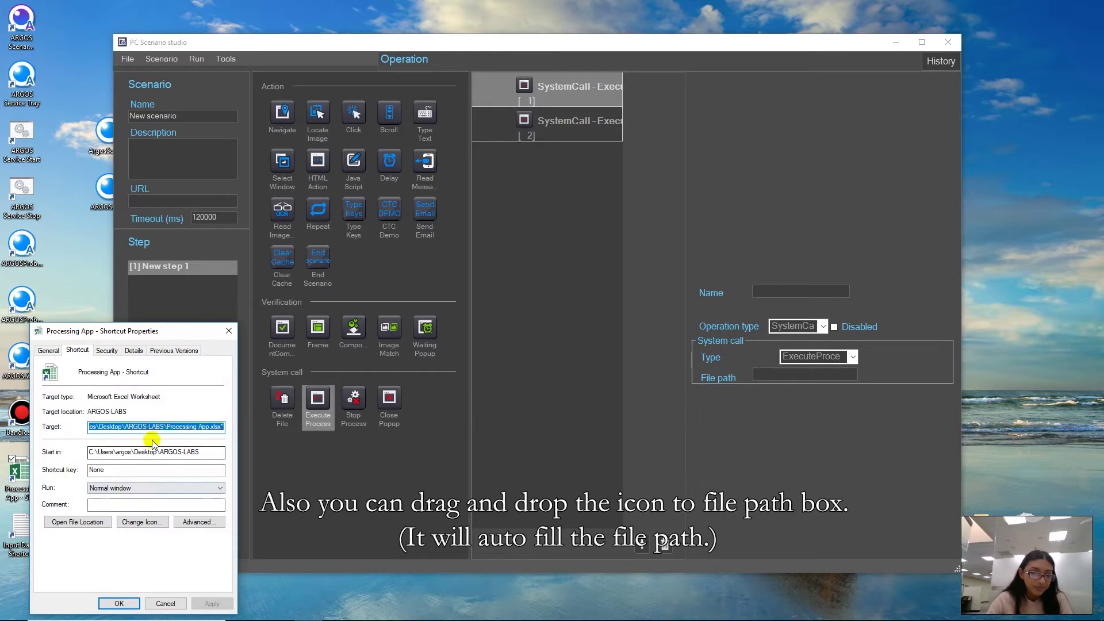
right_click(129, 429)
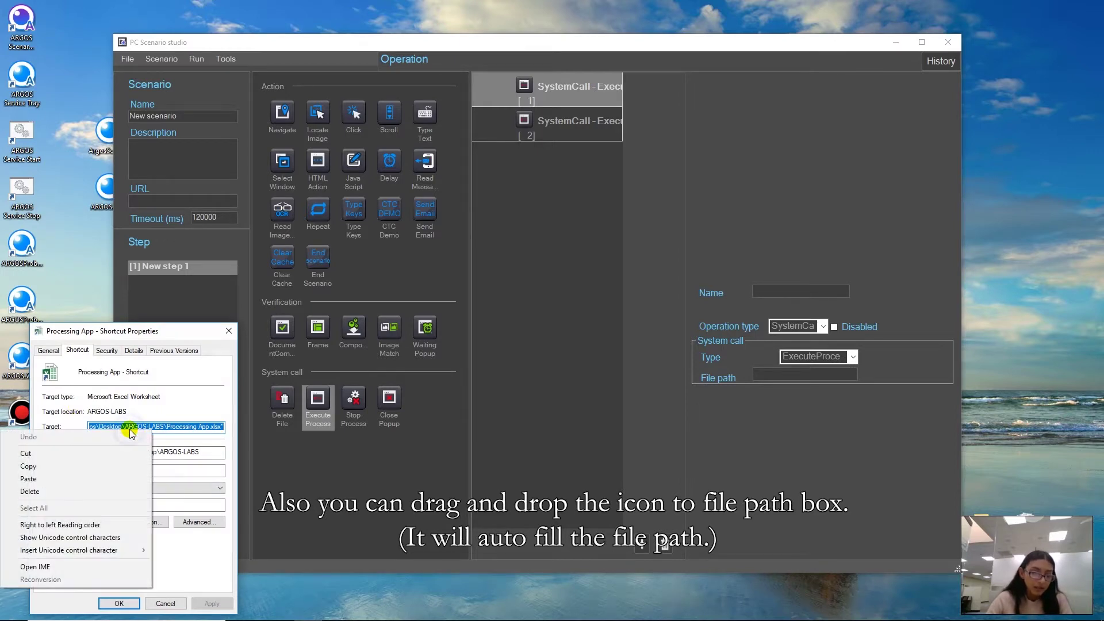
click(114, 468)
click(167, 602)
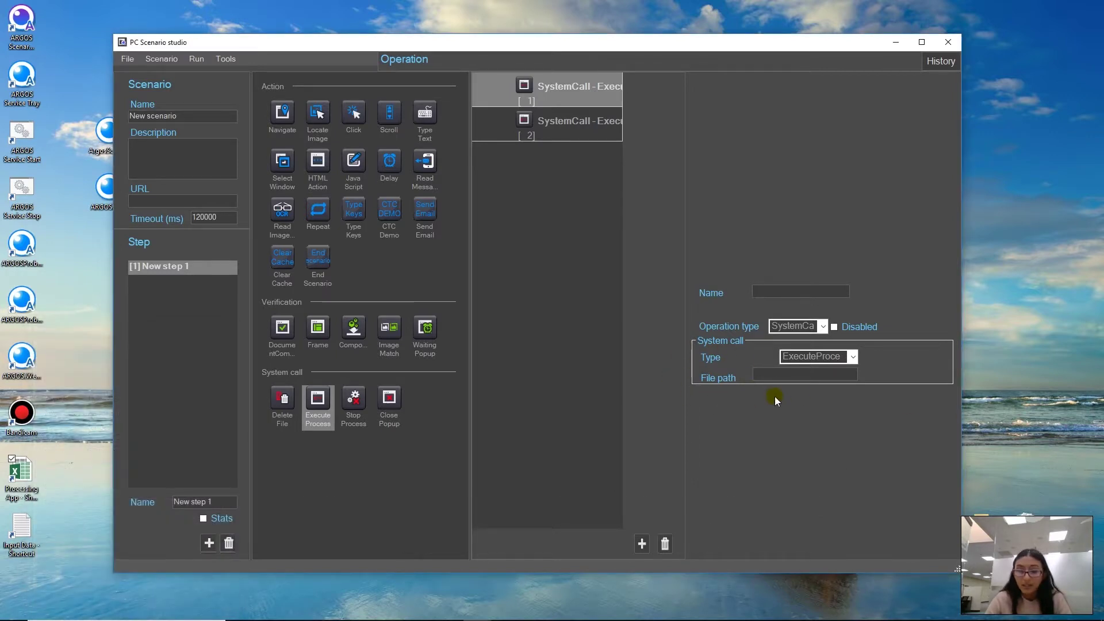
Paste the Processing App.xlsx path as the first operation's file path and remove the quotation marks at both ends.
right_click(779, 374)
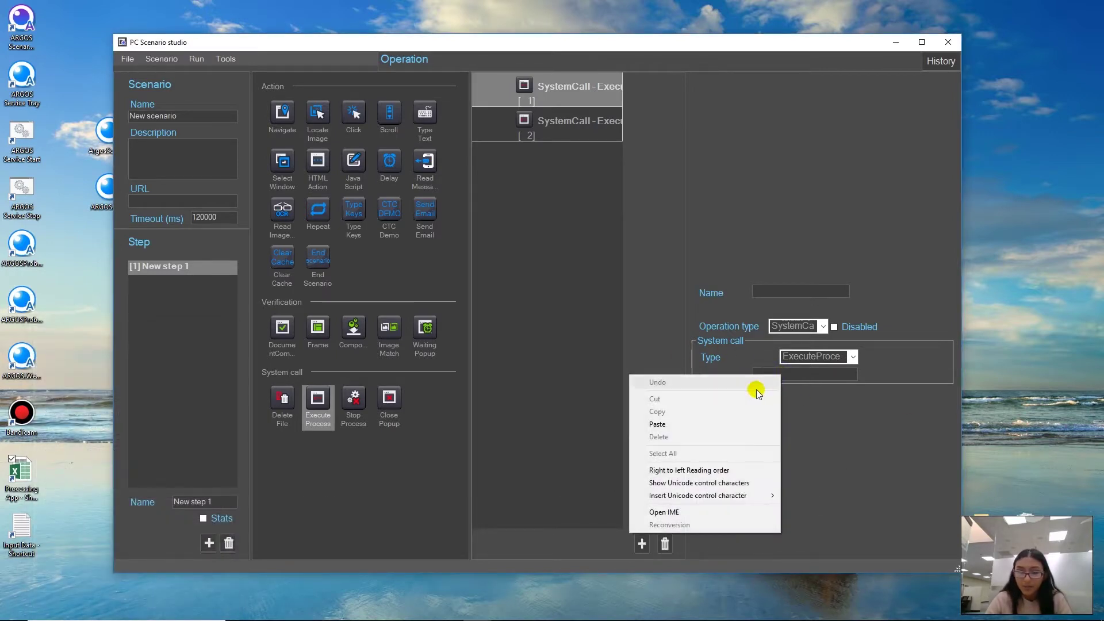
click(729, 422)
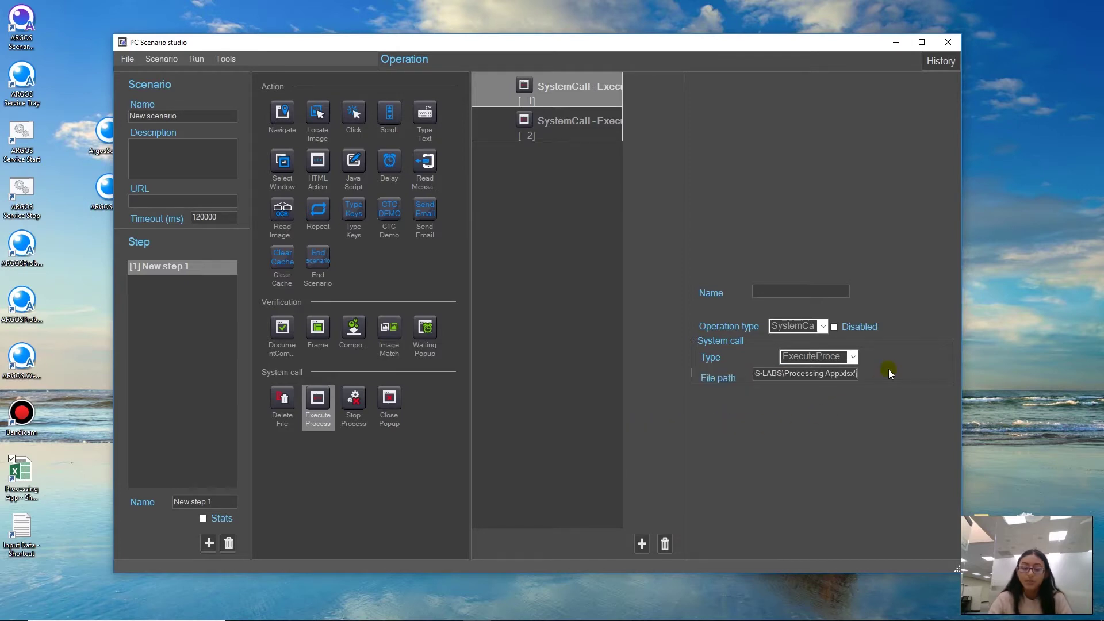
key(BackSpace)
key(Left)
key(Left)
key(Left)
key(Left)
key(Left)
key(Left)
key(Left)
key(Left)
key(Left)
key(Left)
key(Left)
key(Left)
key(Left)
key(Left)
key(Left)
key(Left)
key(Left)
key(Left)
key(Left)
key(Left)
key(Delete)
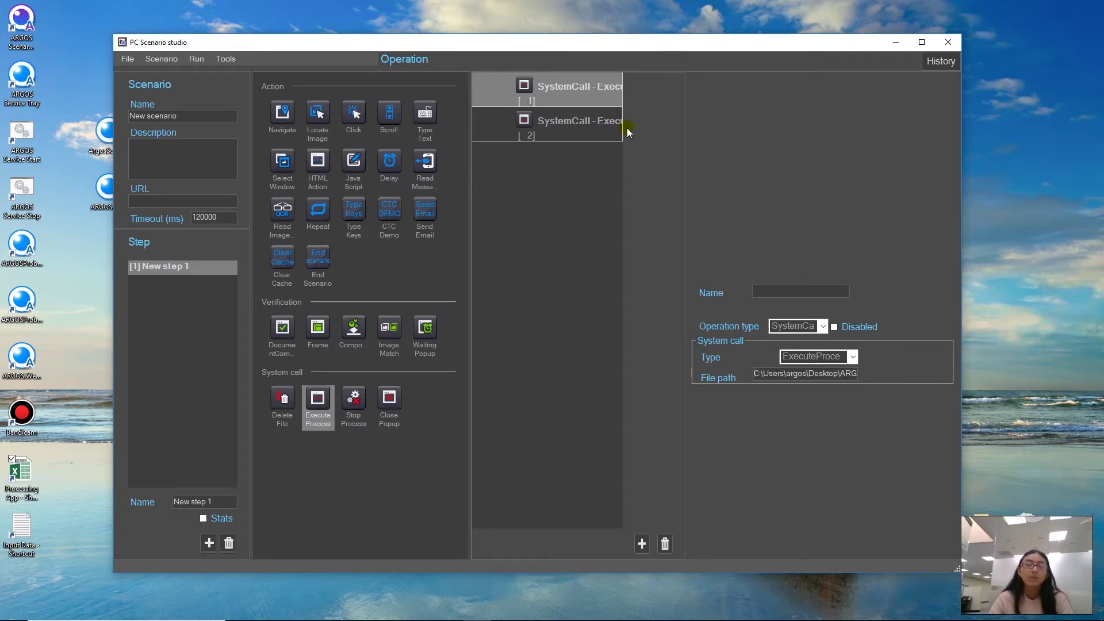
Select the second Execute Process operation and copy the target path from the Input Data desktop shortcut's properties.
click(585, 115)
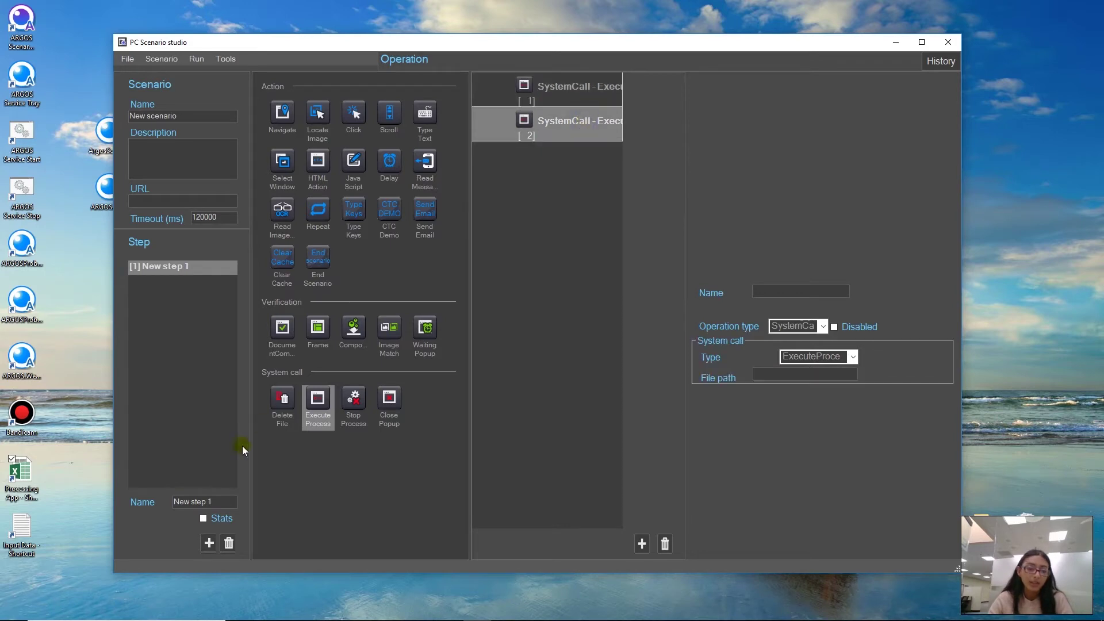
right_click(41, 526)
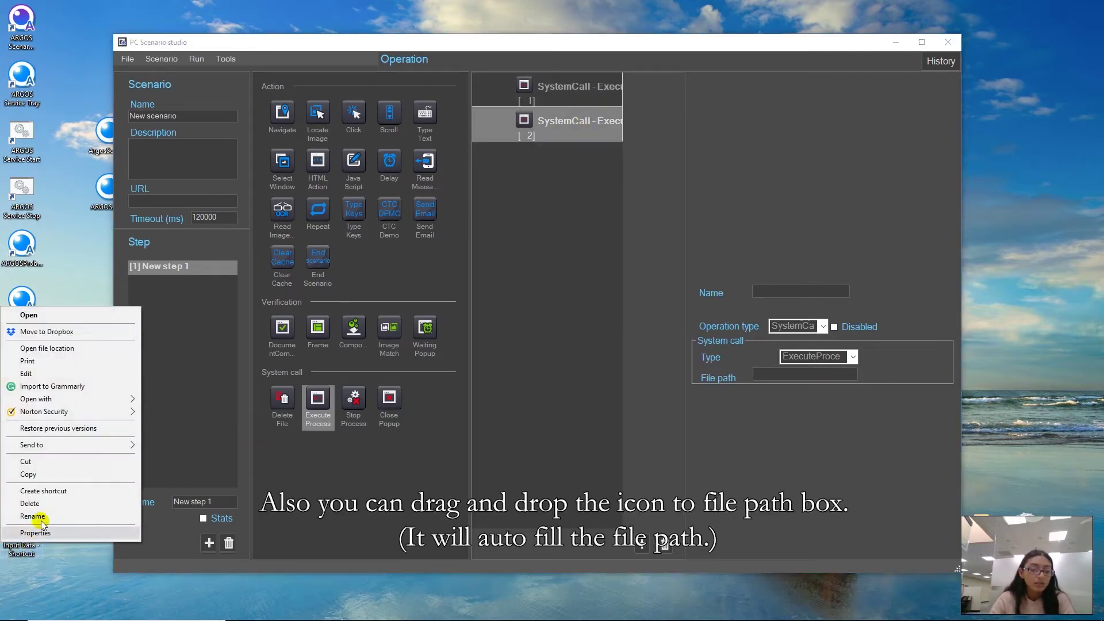
click(43, 533)
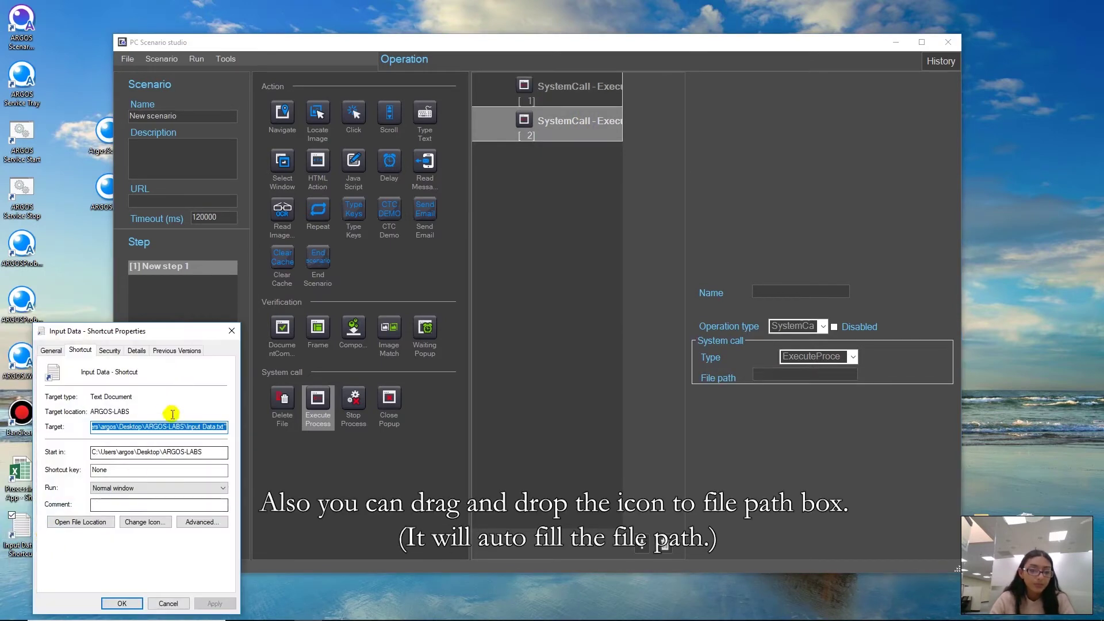
right_click(162, 429)
click(138, 461)
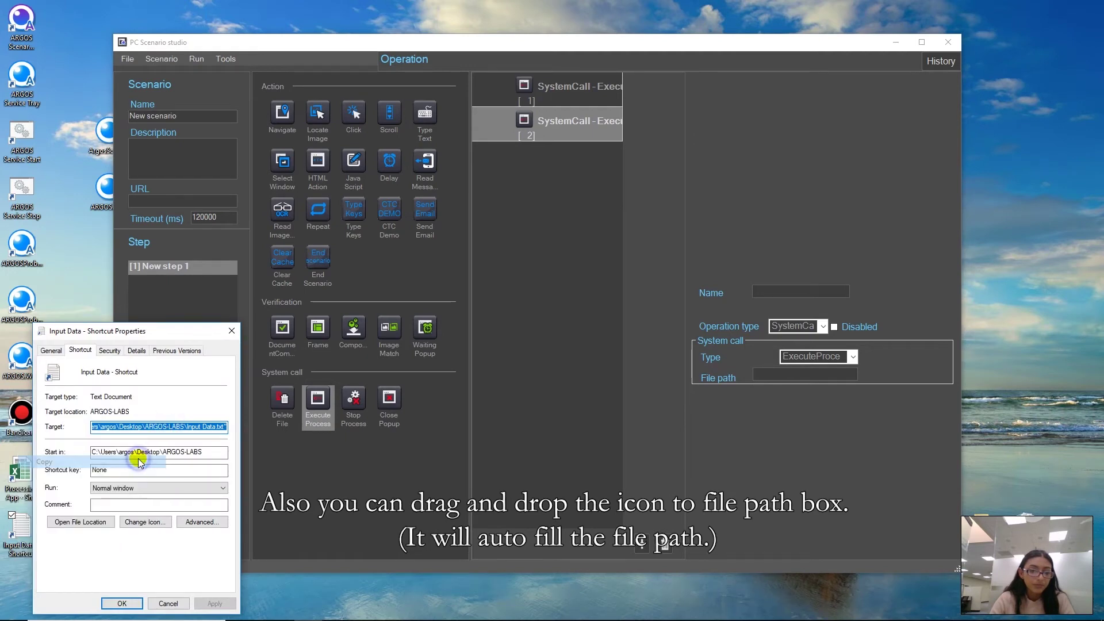
click(139, 603)
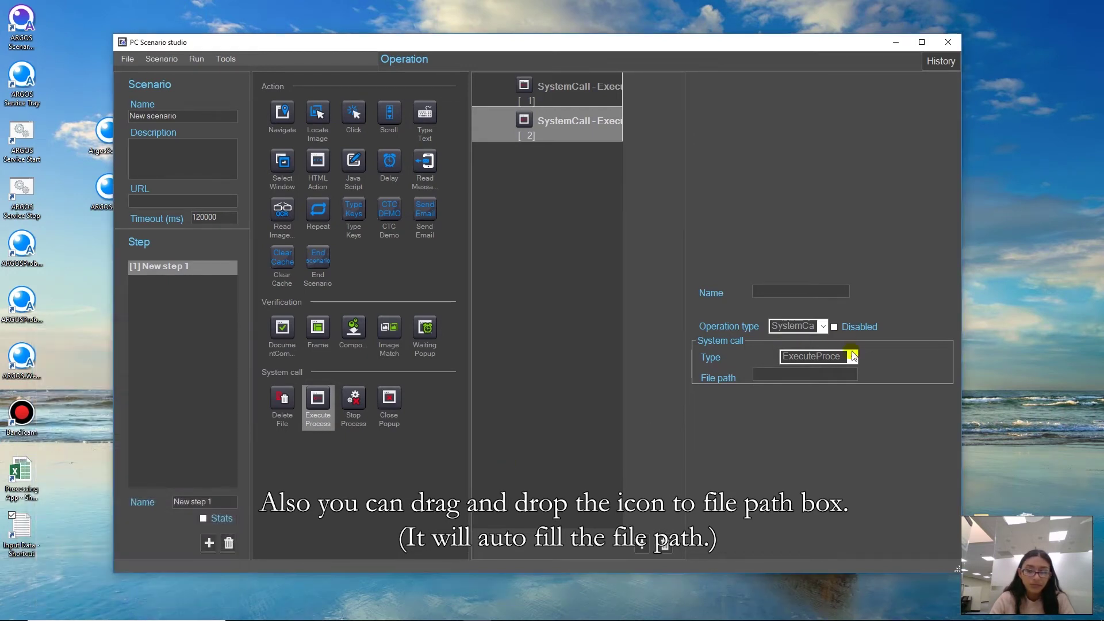
Paste the Input Data.txt path as the second operation's file path and remove the quotation marks at both ends.
right_click(768, 375)
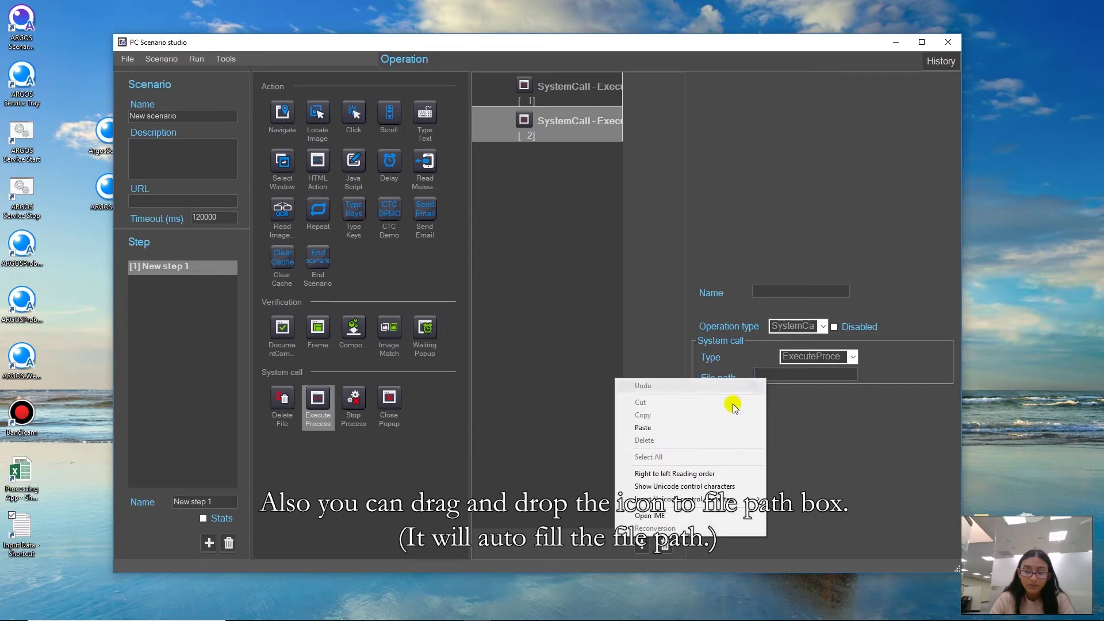
click(710, 424)
key(BackSpace)
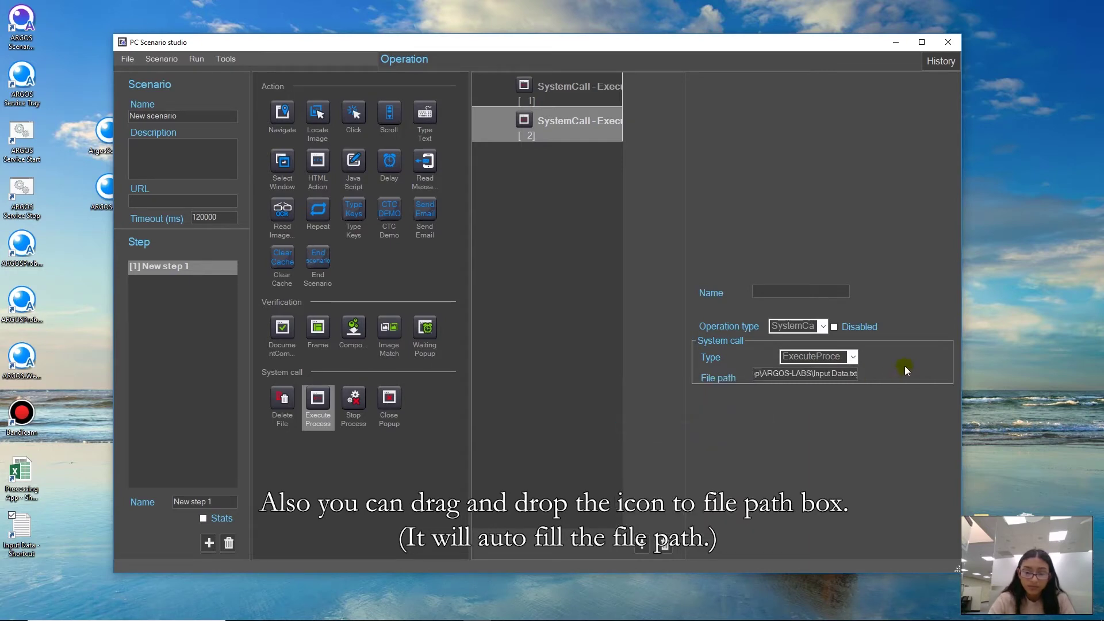
key(Left)
key(Left)
key(Left)
key(Left)
key(Left)
key(Left)
key(Left)
key(Left)
key(Left)
key(Left)
key(Left)
key(Left)
key(Left)
key(Left)
key(Left)
key(Left)
key(Left)
key(Left)
key(Left)
key(Left)
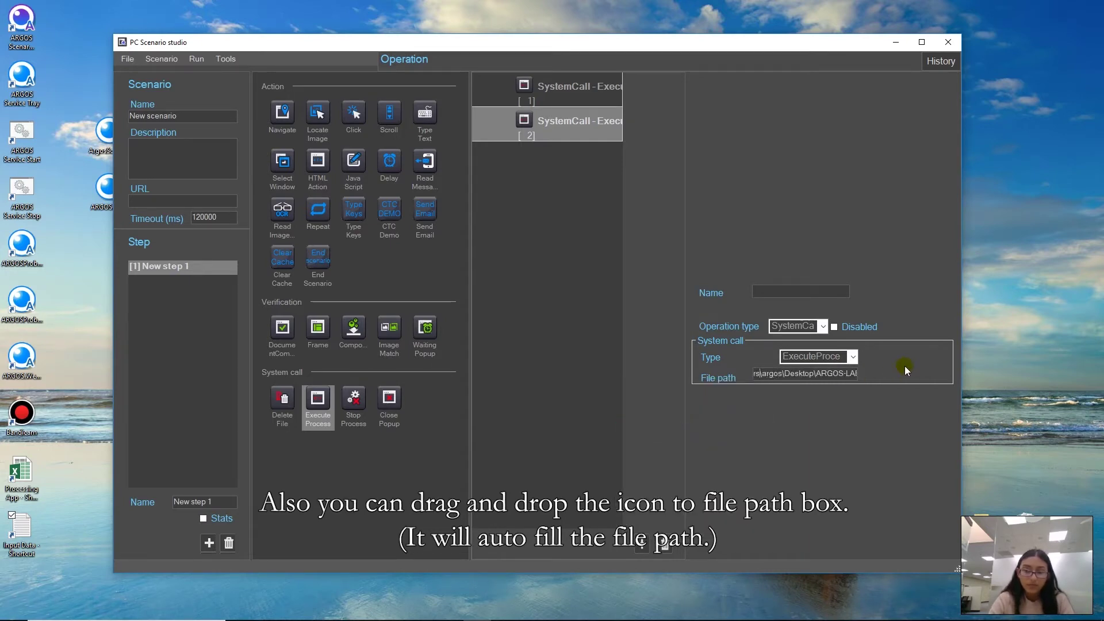
key(Delete)
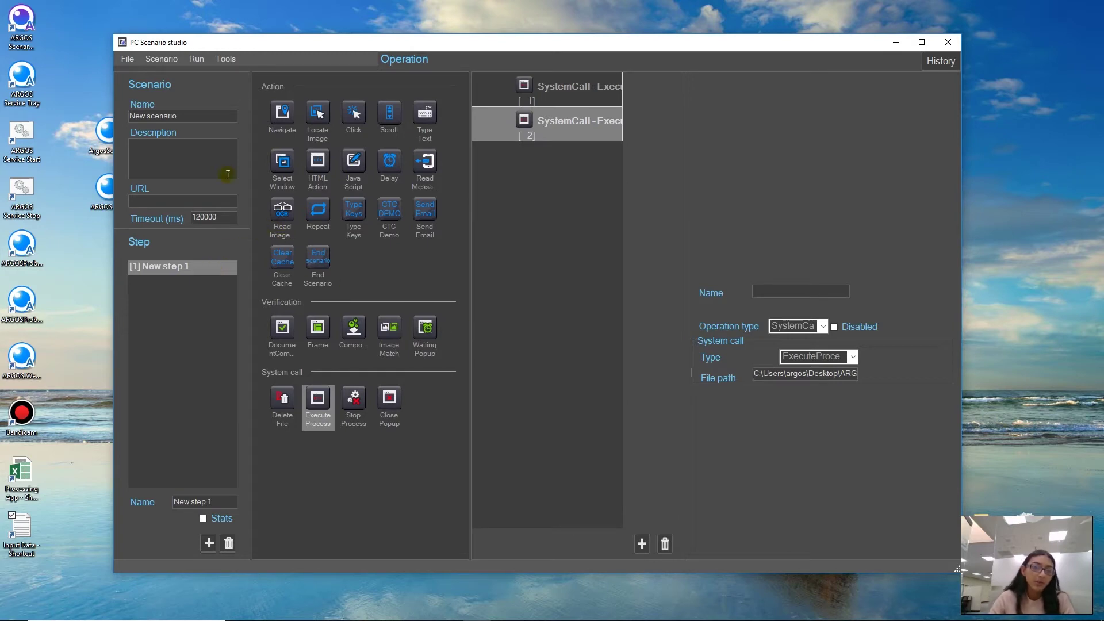
Test run the scenario to open both files, and close the run status box once it stops.
click(196, 58)
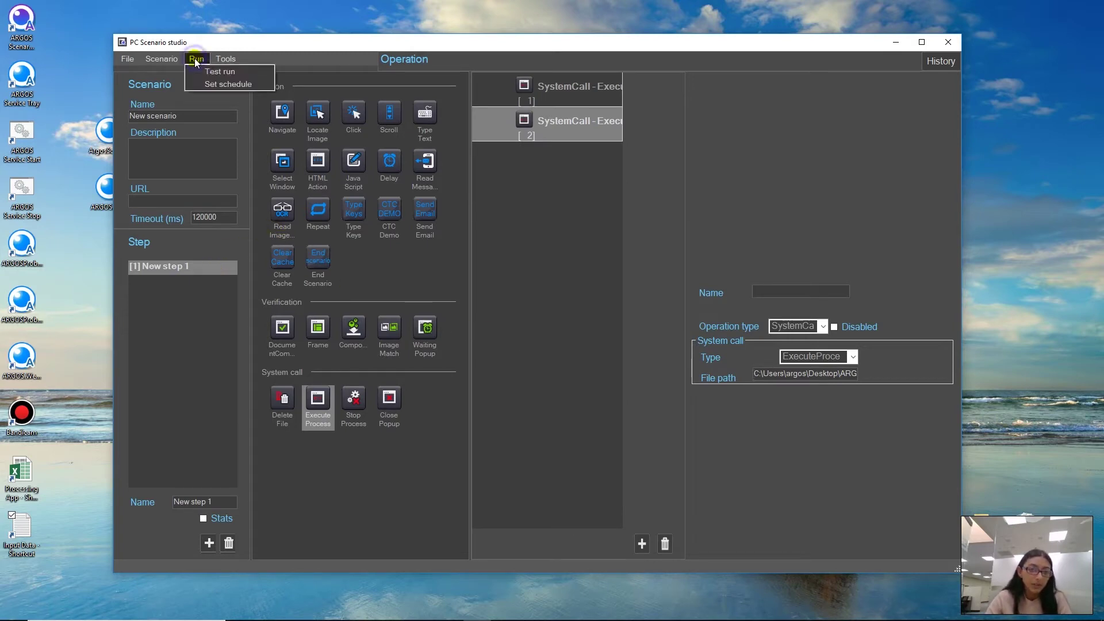
click(223, 74)
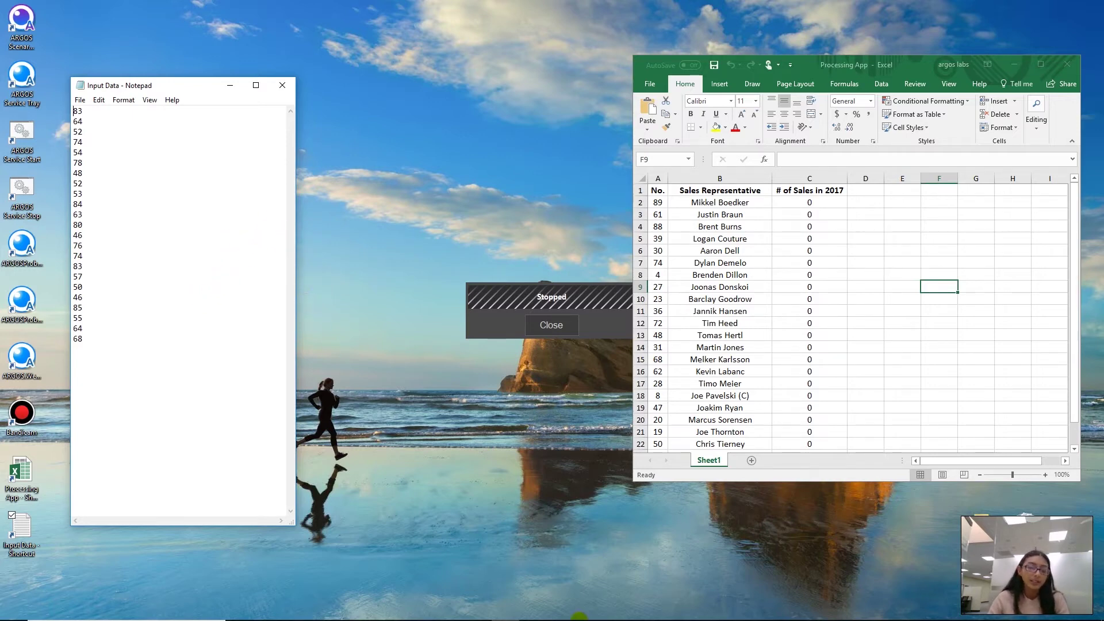
mouse_move(569, 618)
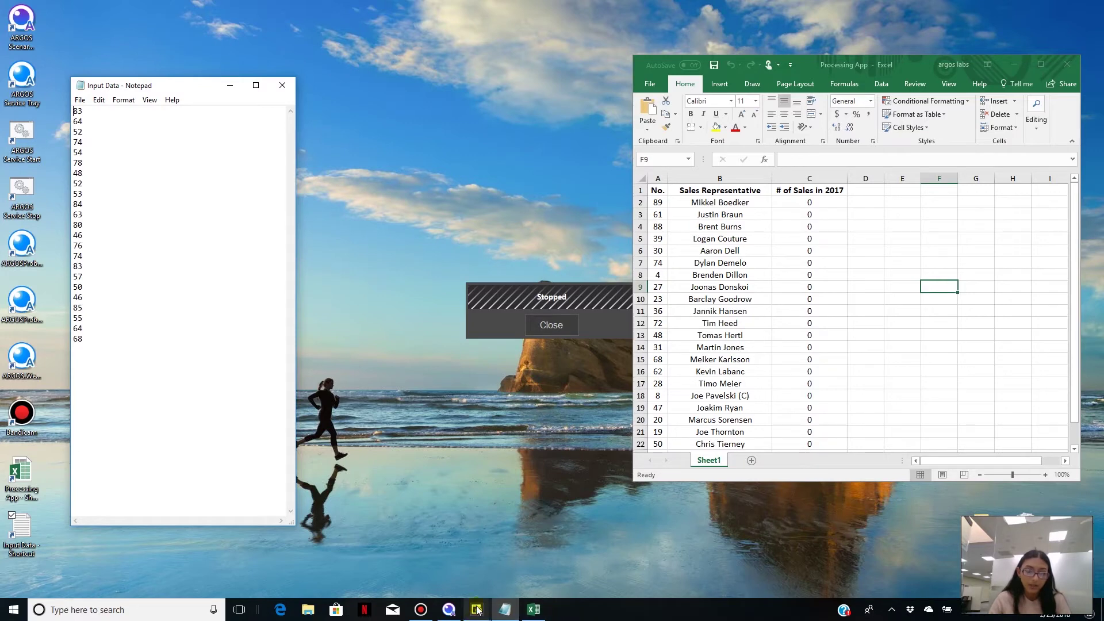
click(562, 335)
Switch back to PC Scenario Studio, open the auto recorder and set its recording mode to App.
mouse_move(437, 615)
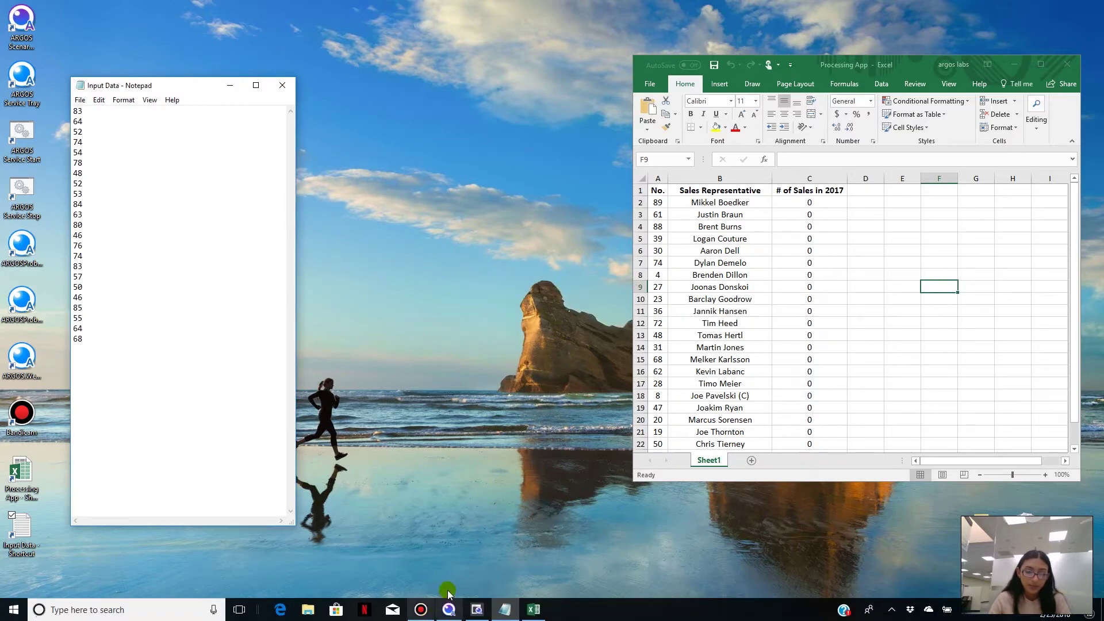
click(476, 610)
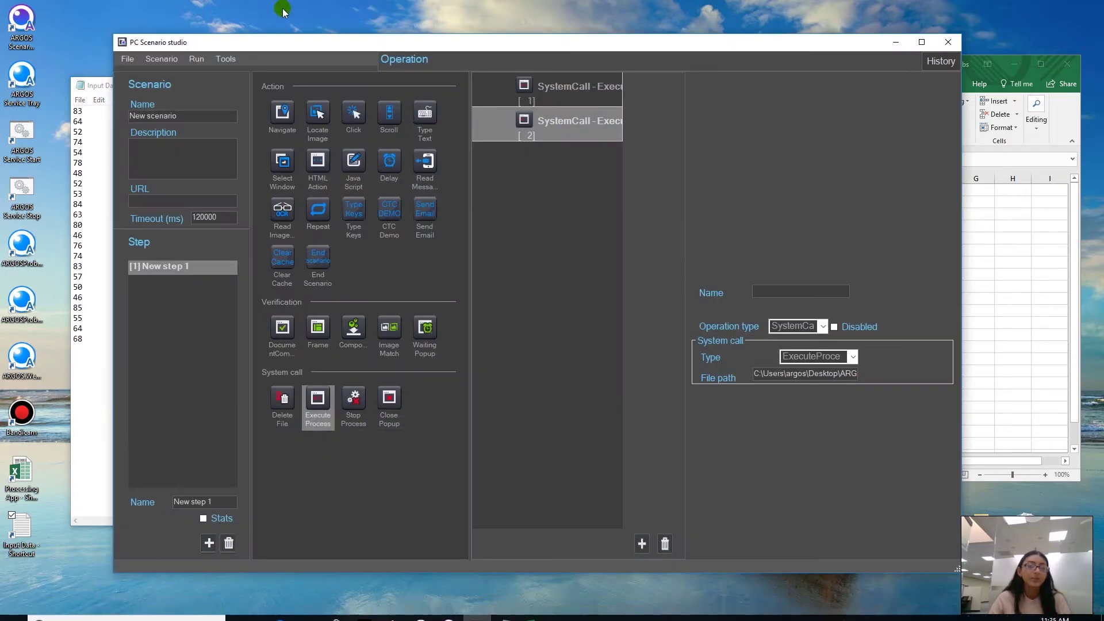
click(235, 58)
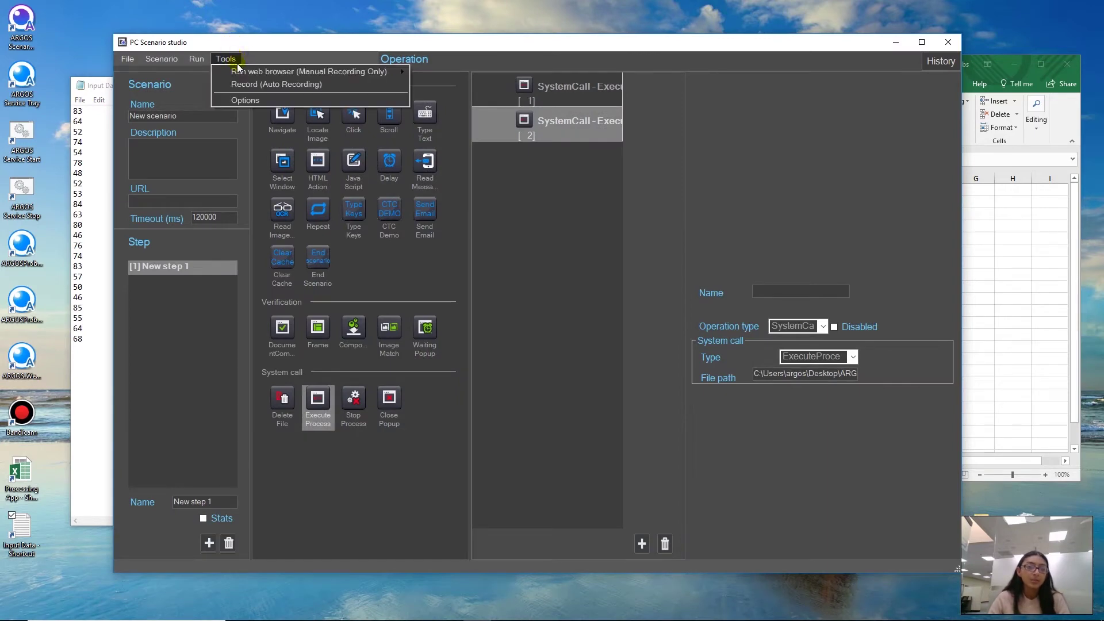
click(276, 86)
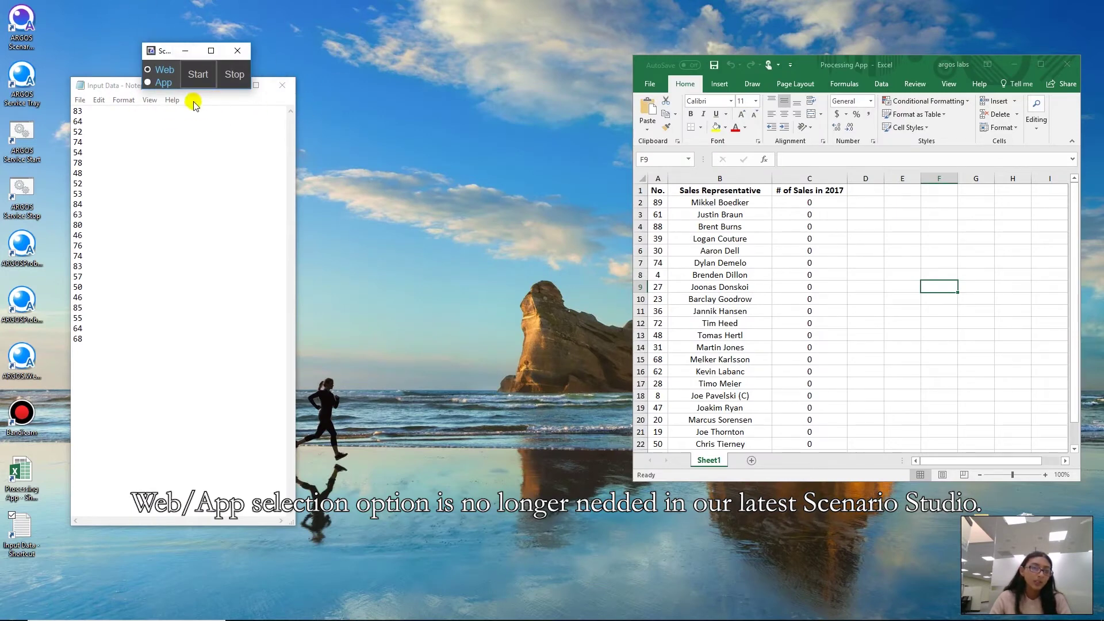
click(150, 84)
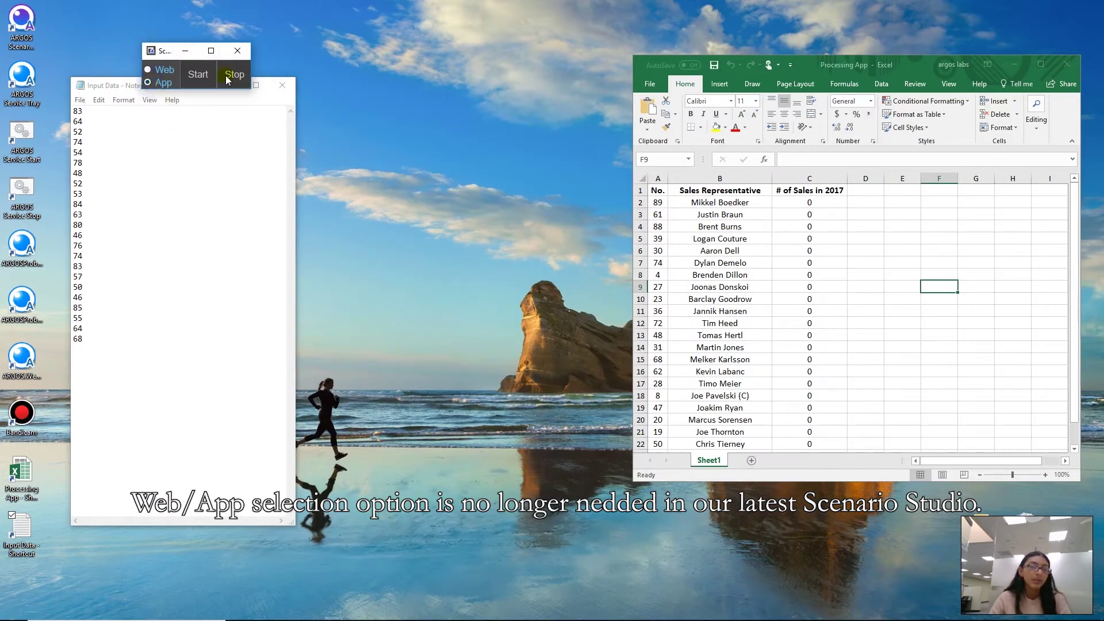
Start the recording, then select all the numbers in the Input Data text file and copy them.
click(185, 78)
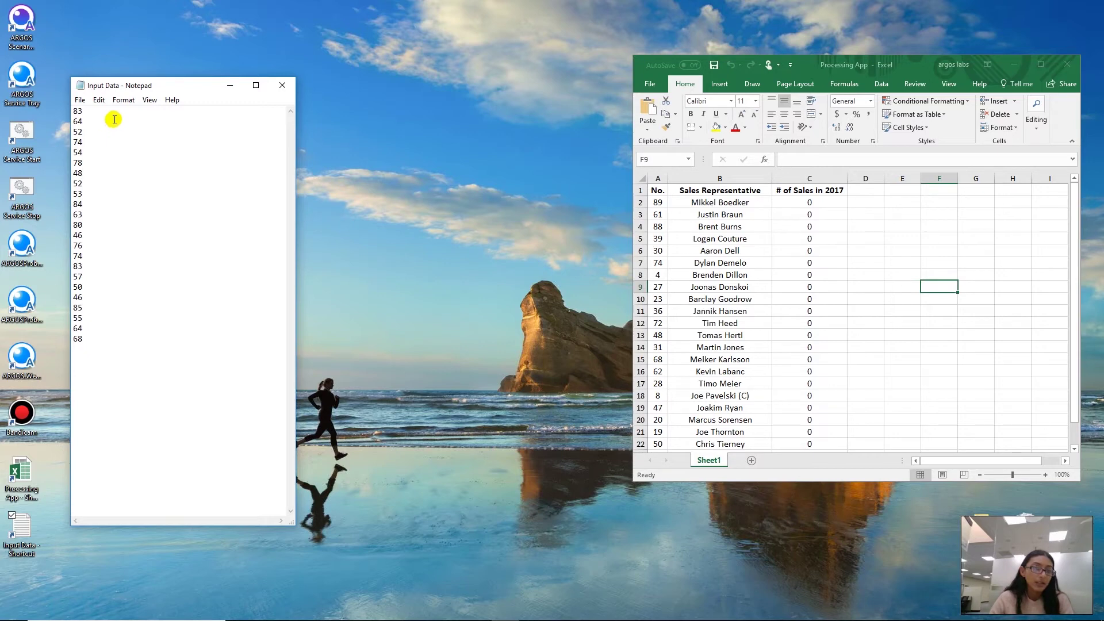
click(98, 101)
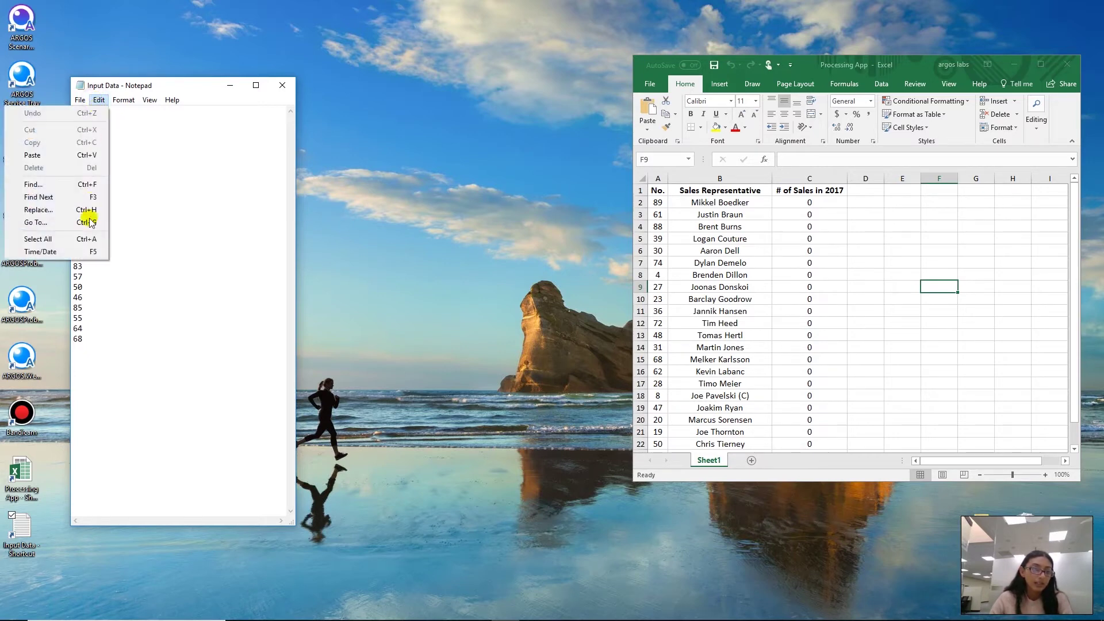
click(80, 239)
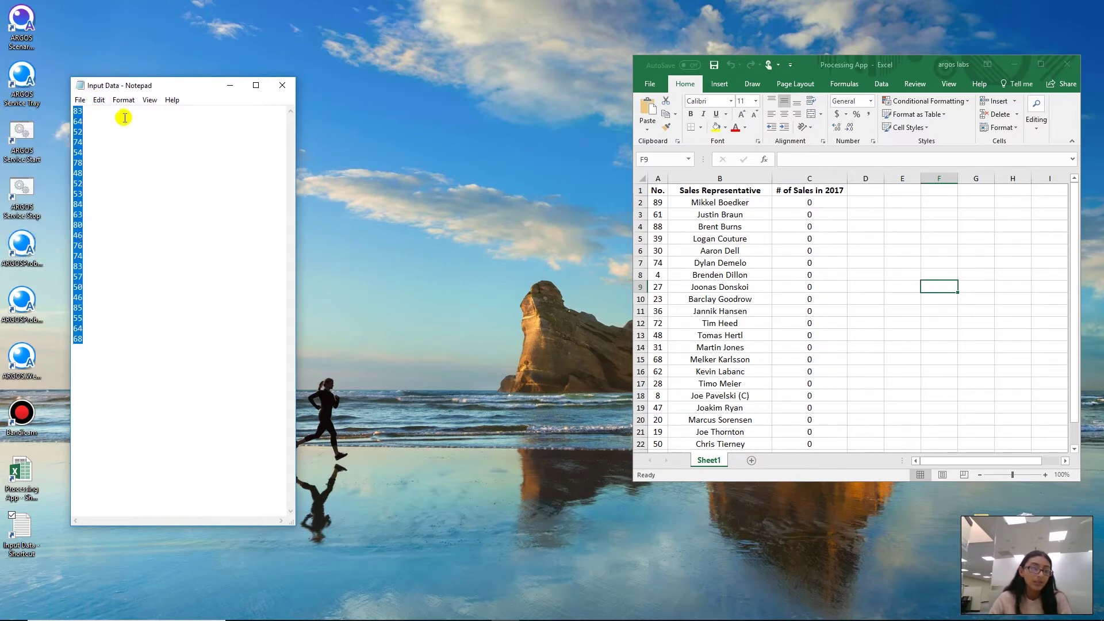
click(96, 101)
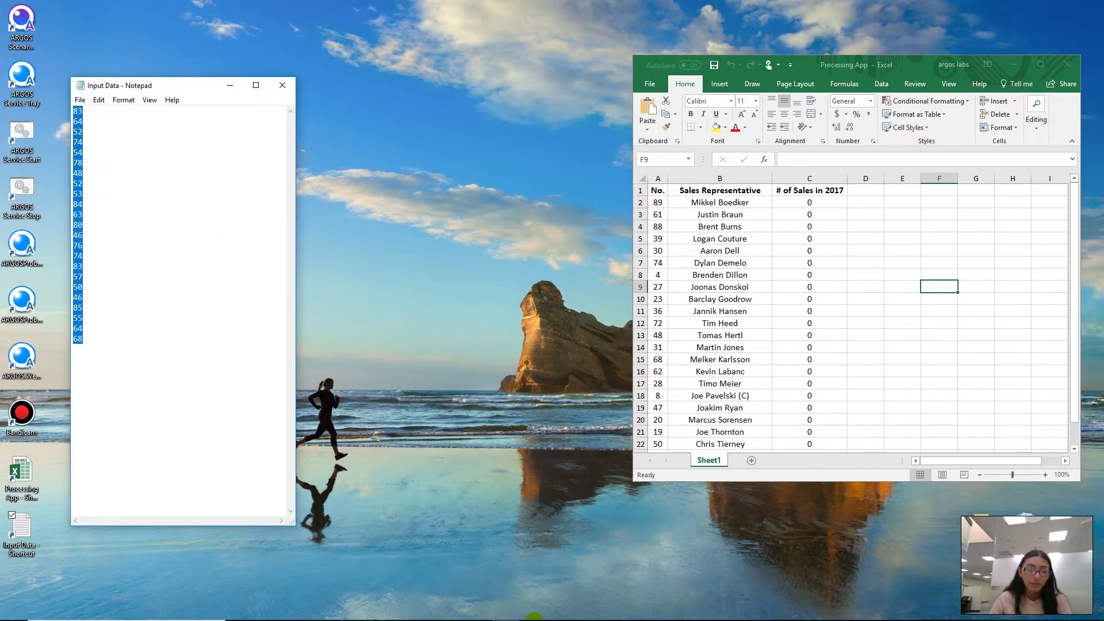
Switch back to the auto recorder, stop the recording and save the recorded actions to the scenario.
mouse_move(532, 615)
click(474, 613)
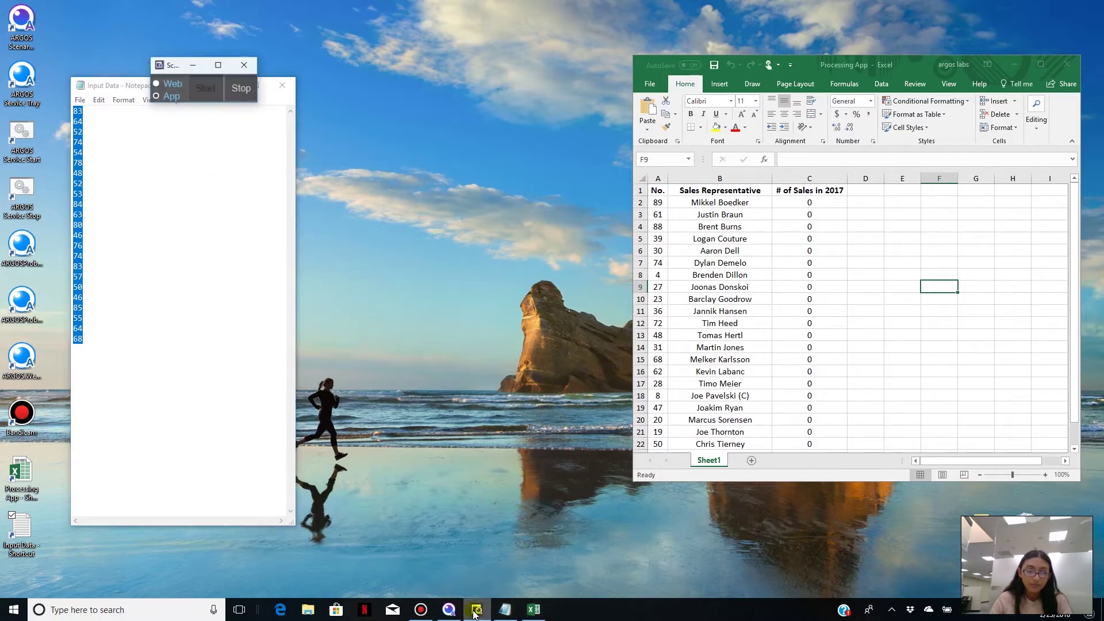
click(233, 84)
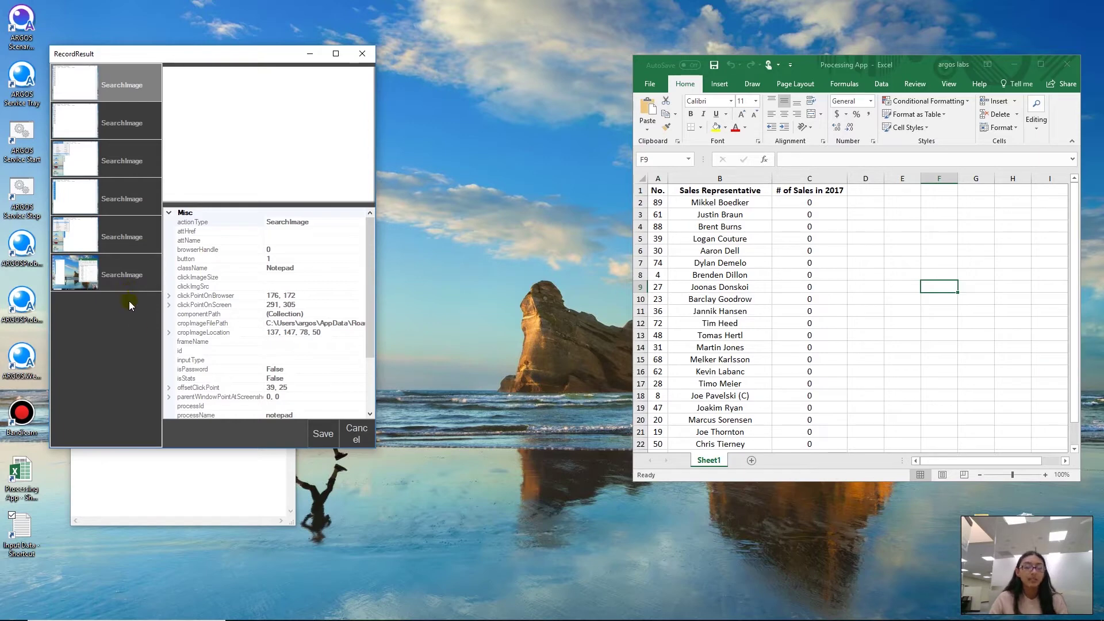
click(324, 436)
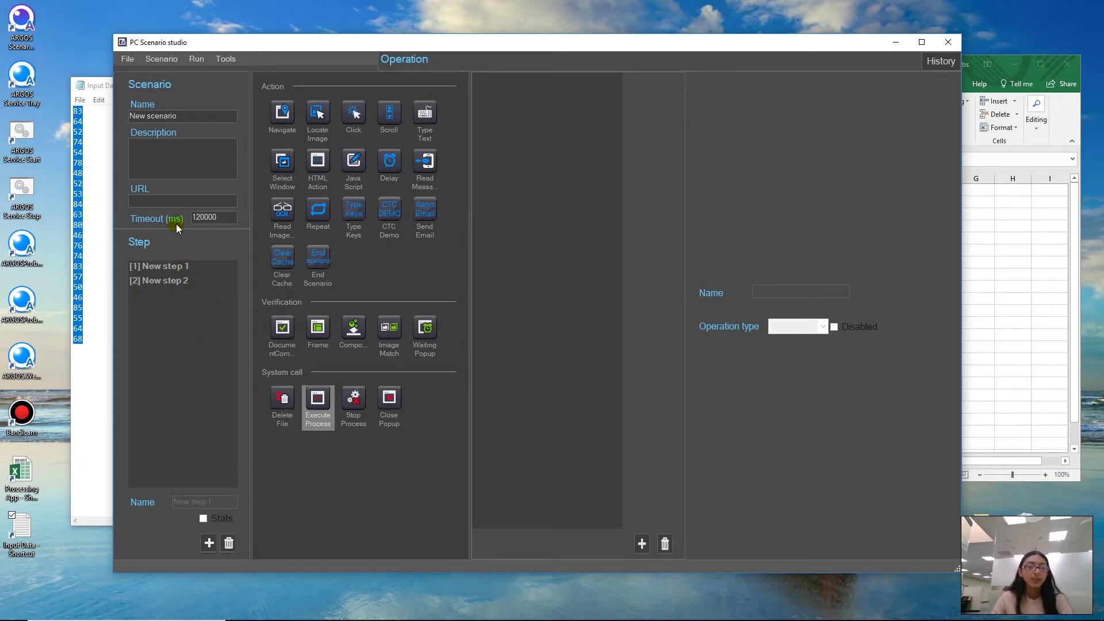
Delete the last two recorded operations of New step 2, the LocateImage action and its ImageMatch verification on the taskbar.
click(171, 287)
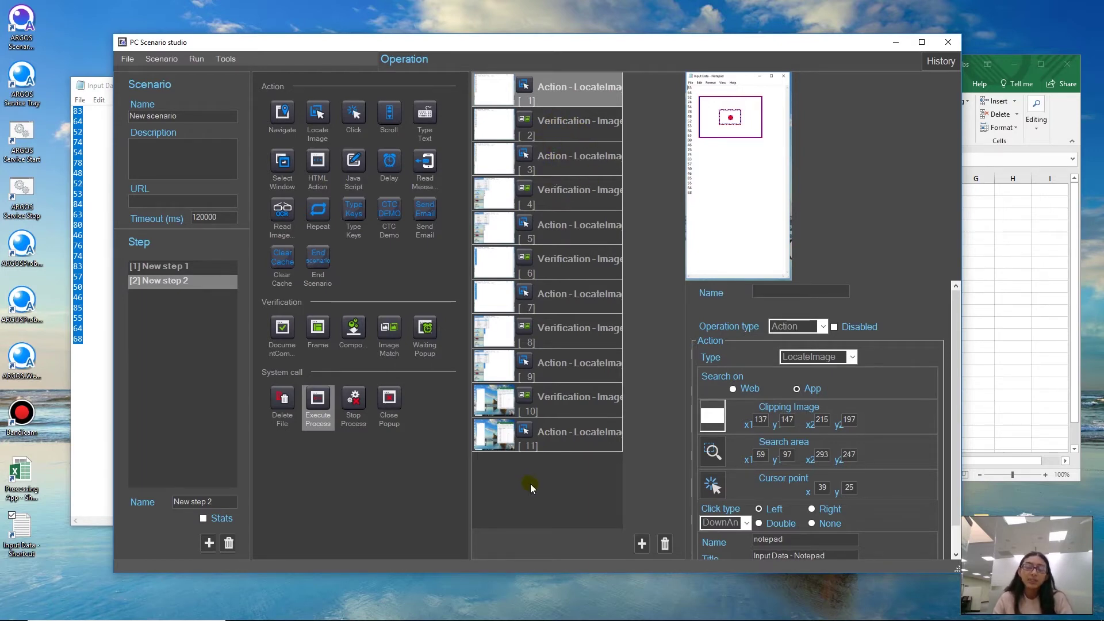
click(578, 433)
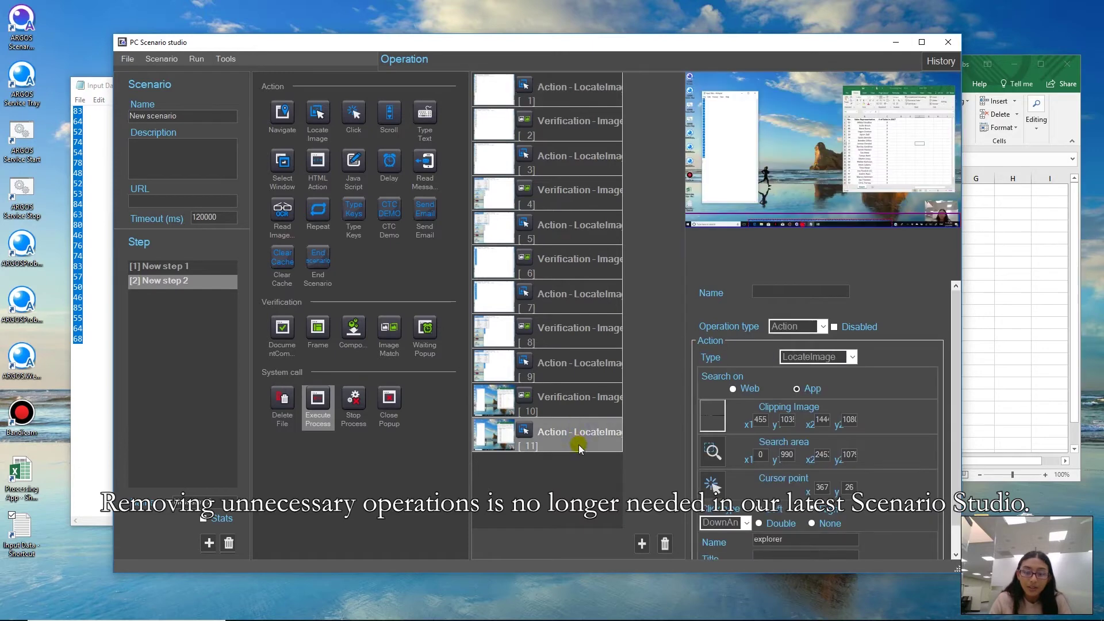
click(666, 546)
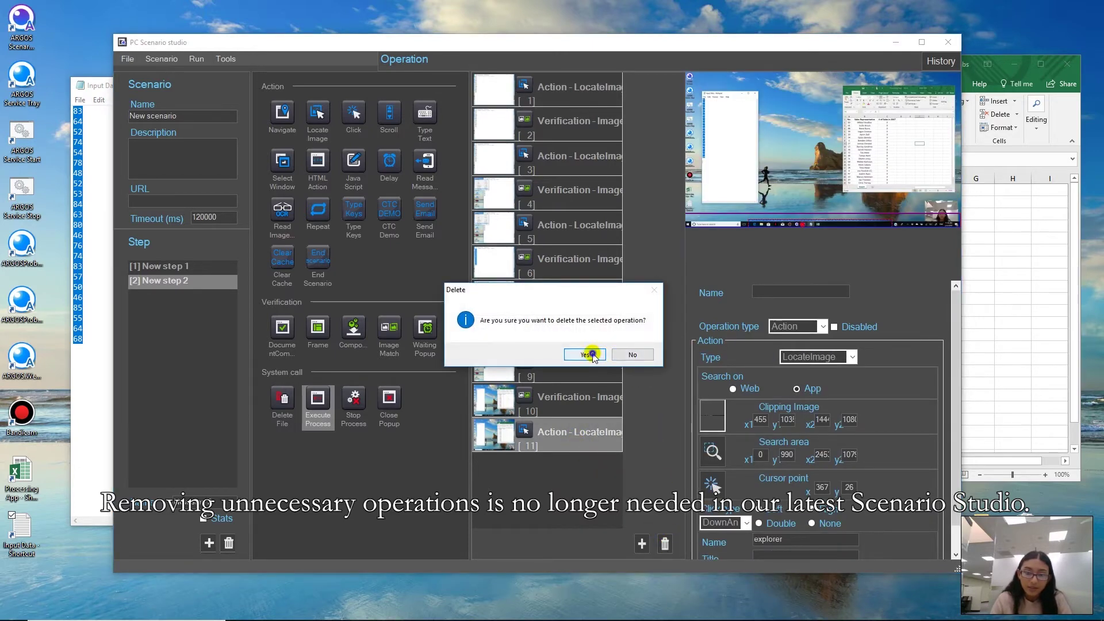
click(592, 355)
click(573, 408)
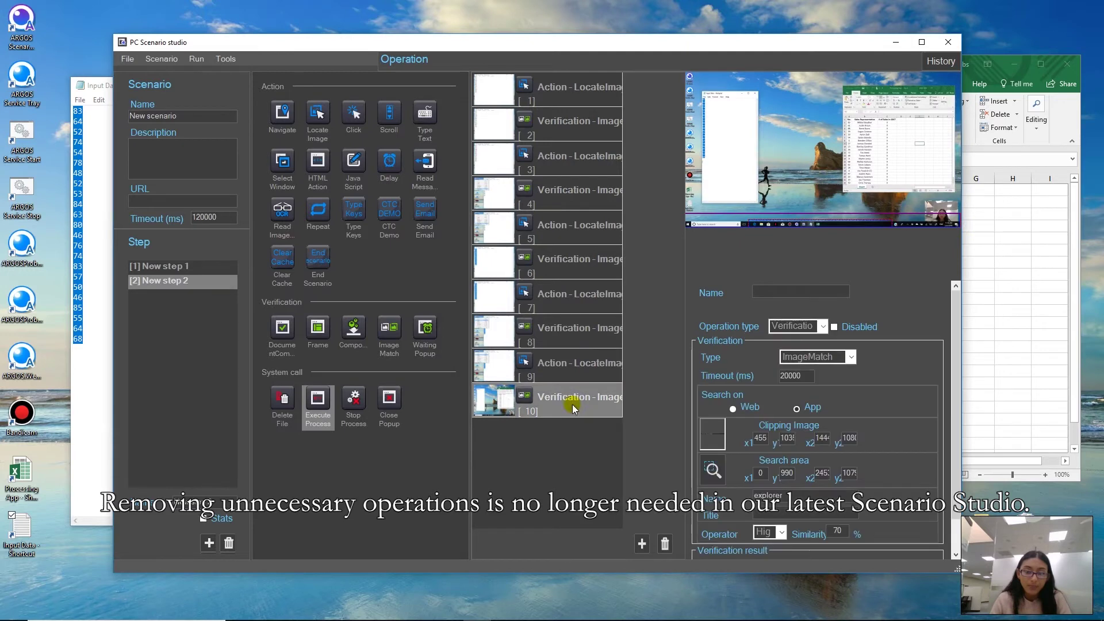
click(665, 545)
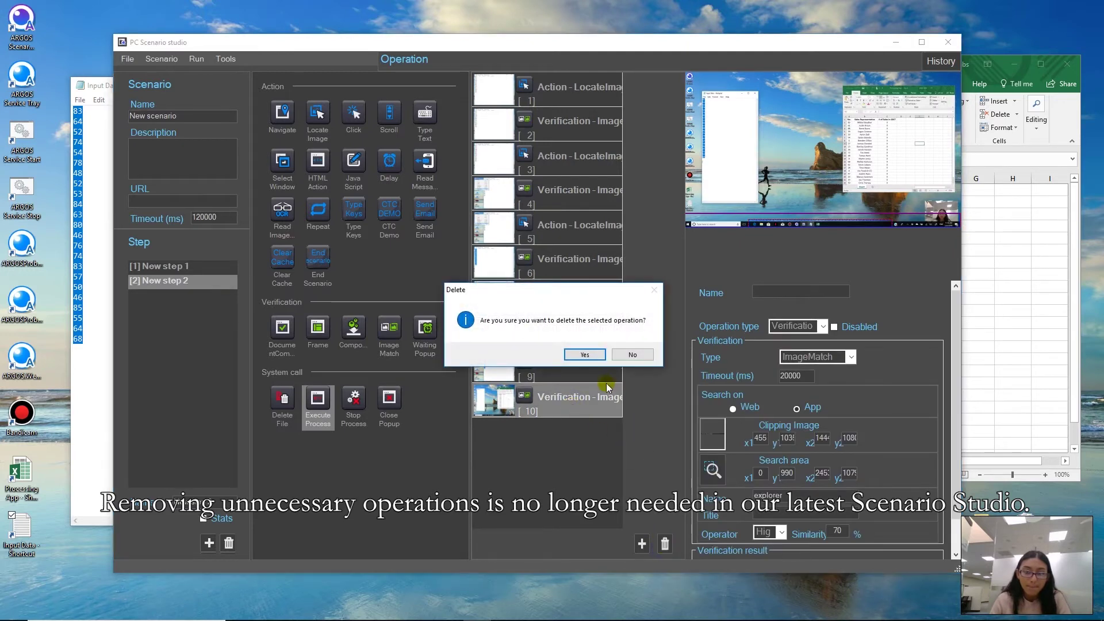
click(583, 355)
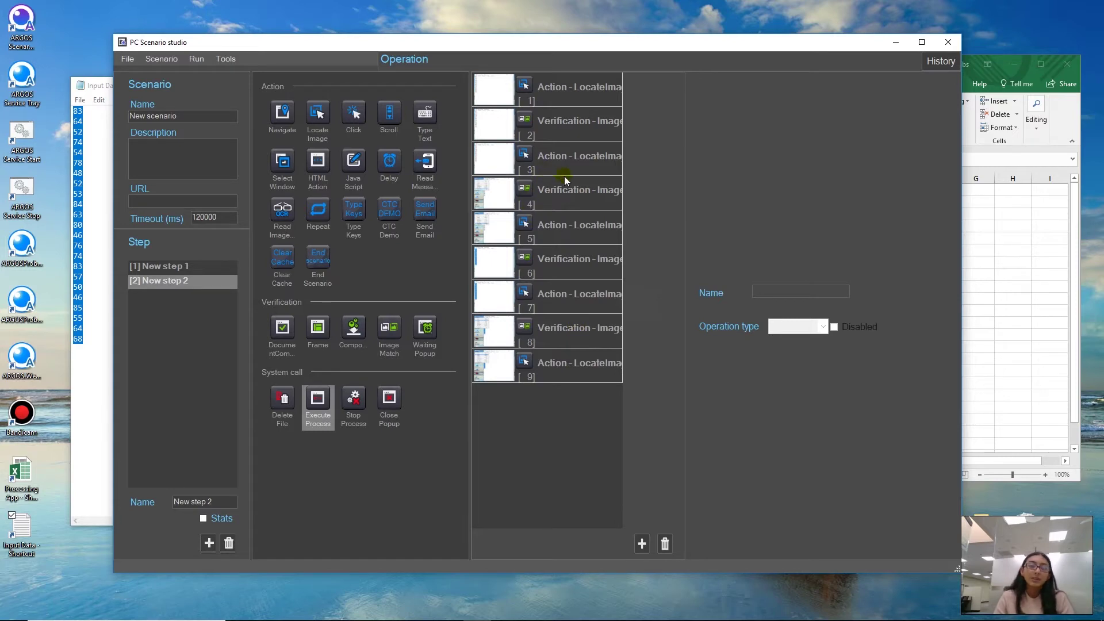
Enlarge the second operation's screenshot to inspect it, then recrop its clipping image around Help, about 42 by 23 pixels.
click(577, 130)
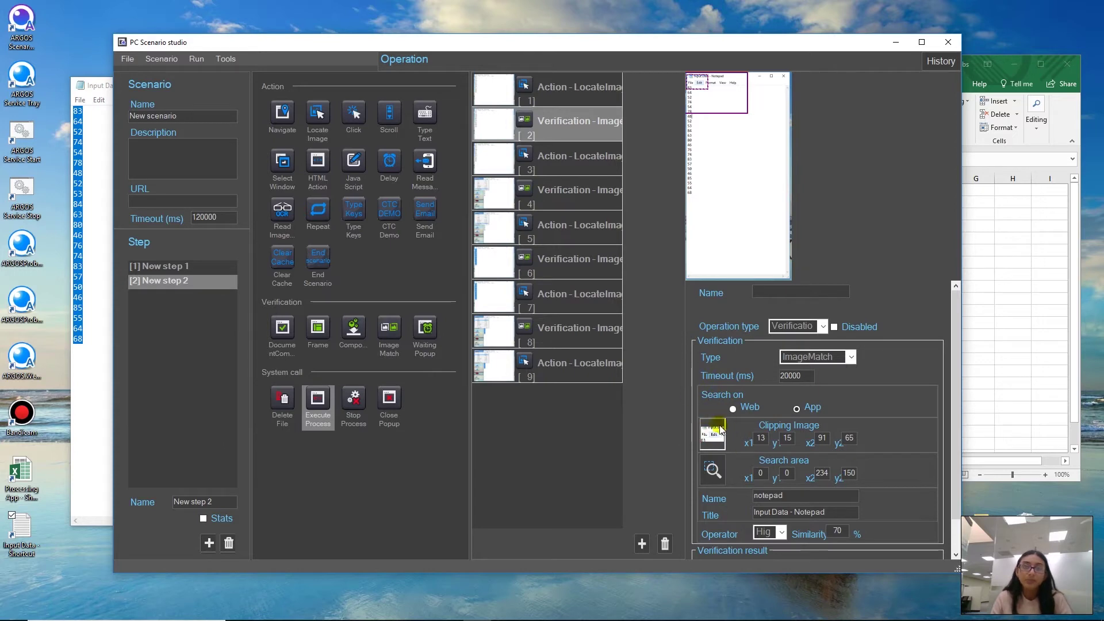
click(702, 270)
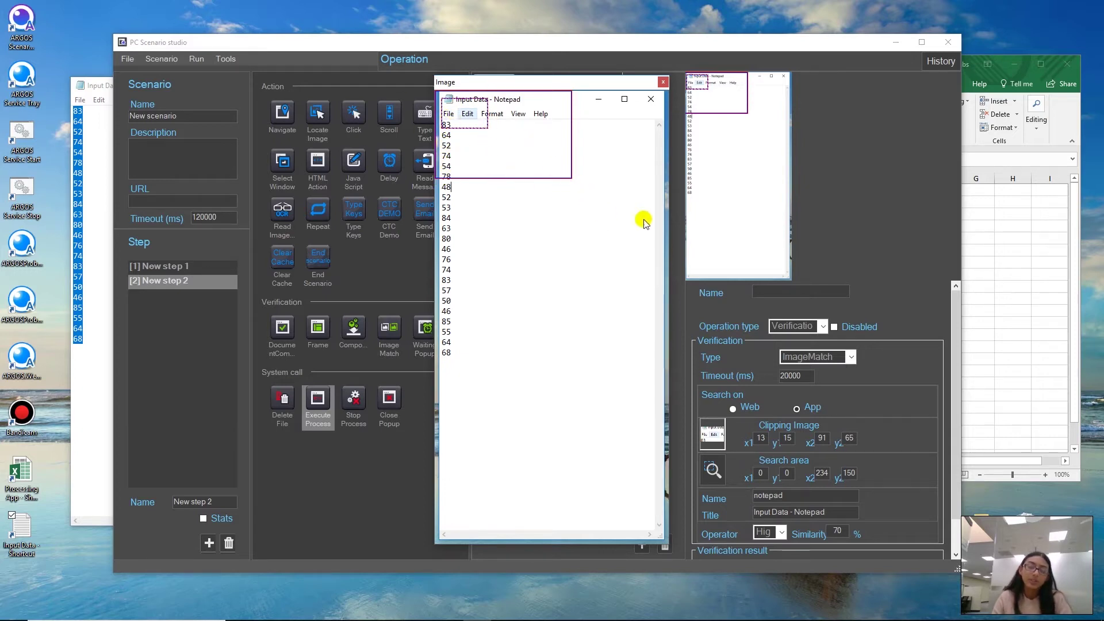
click(662, 84)
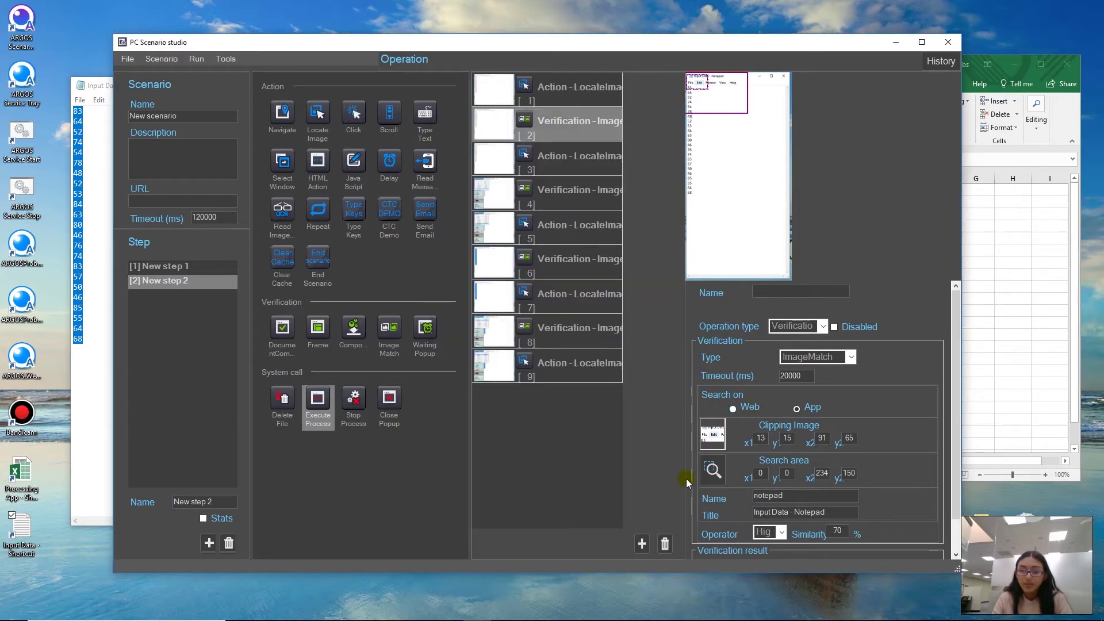
right_click(710, 432)
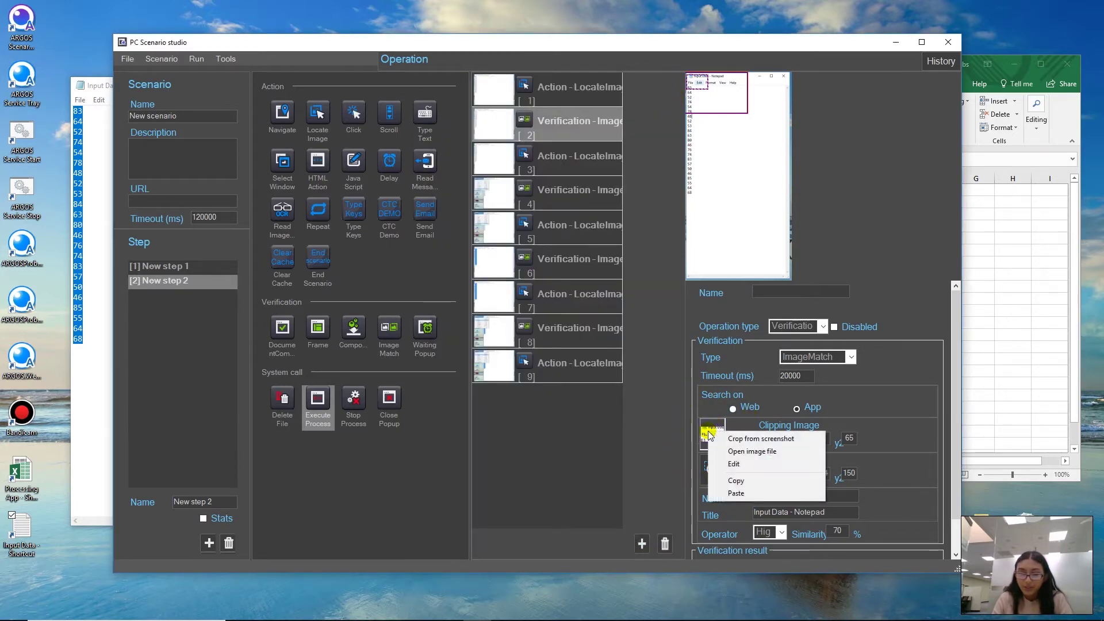
click(764, 439)
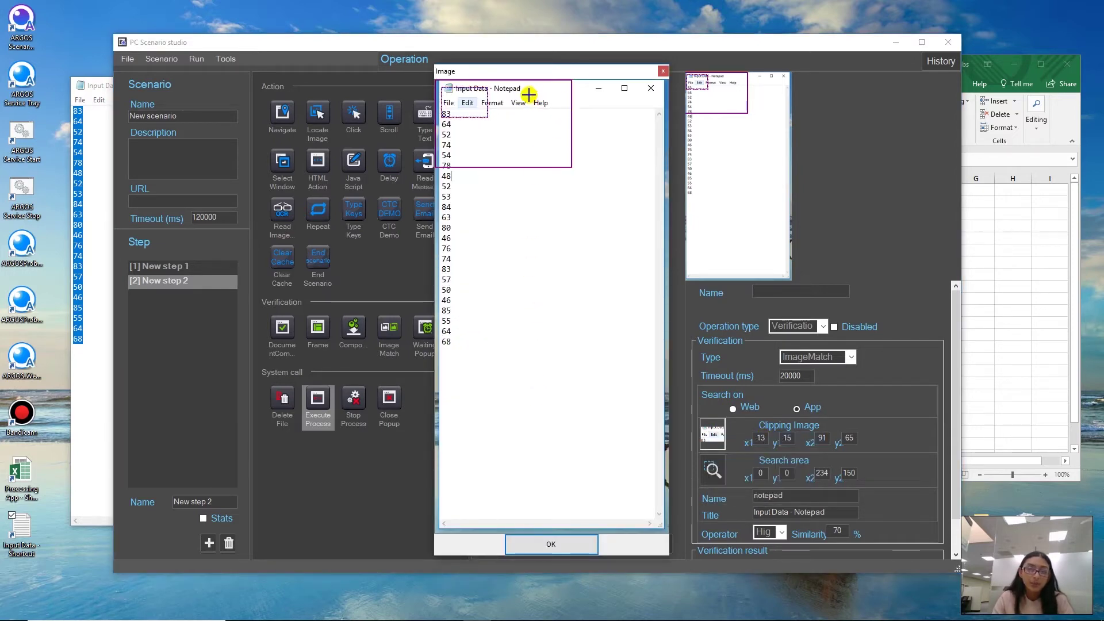
drag(529, 95, 554, 106)
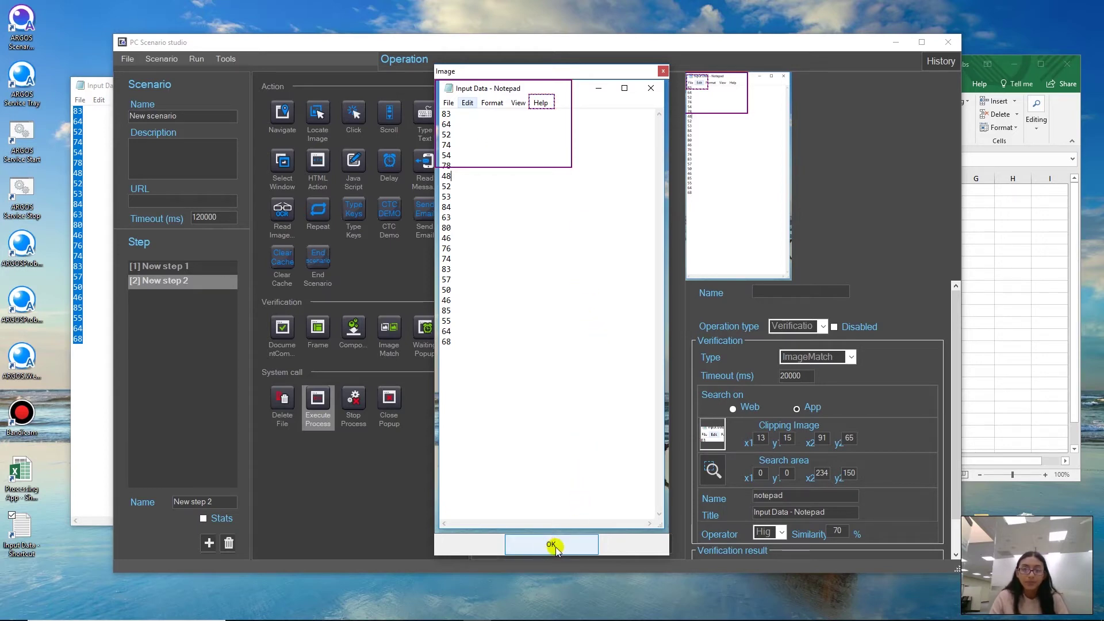
click(551, 545)
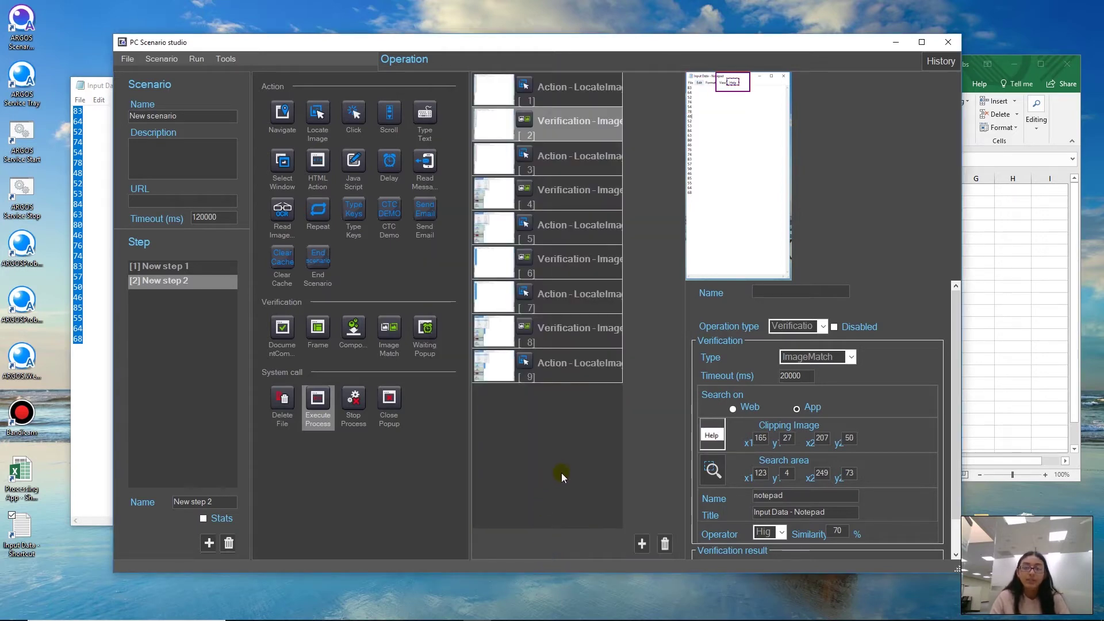
Recrop the sixth operation's clipping image from its screenshot around the word Help, about 56 by 21 pixels.
click(575, 192)
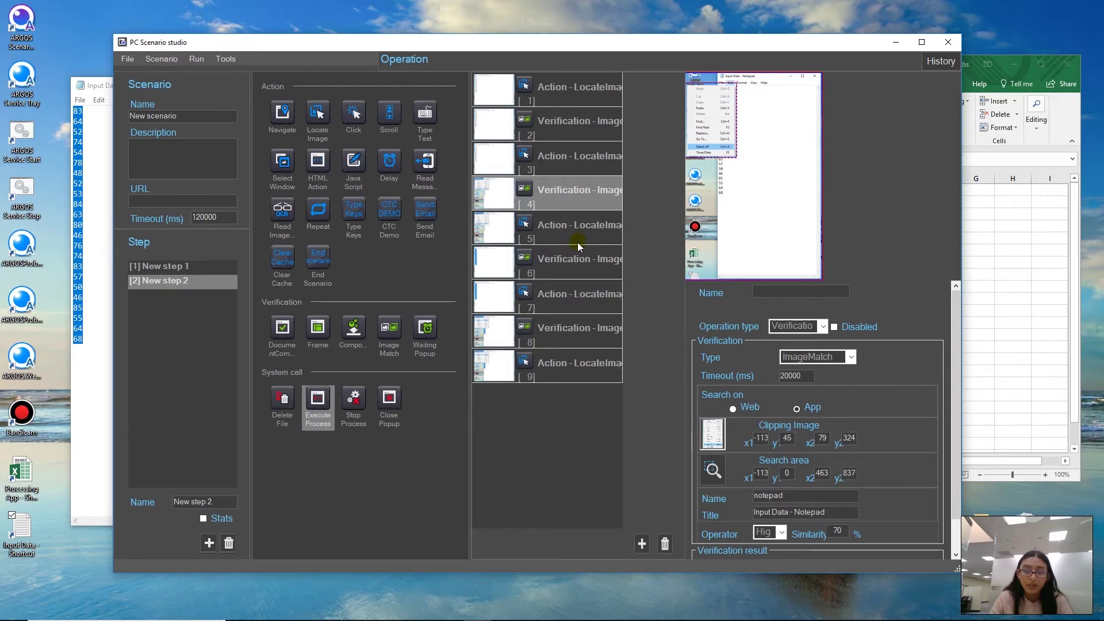
click(575, 262)
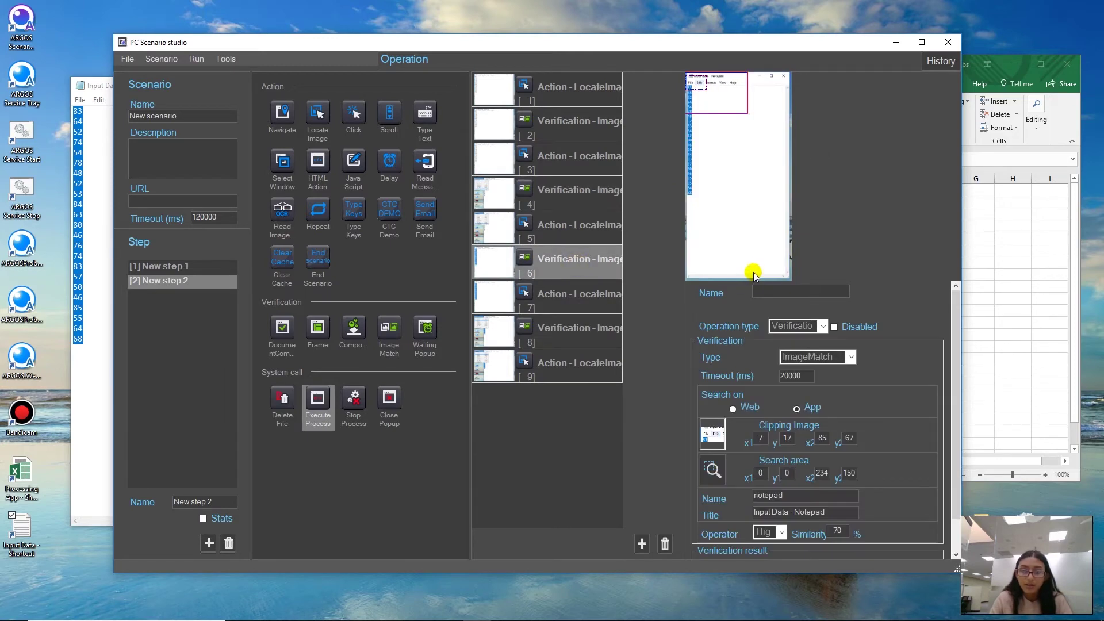
right_click(710, 432)
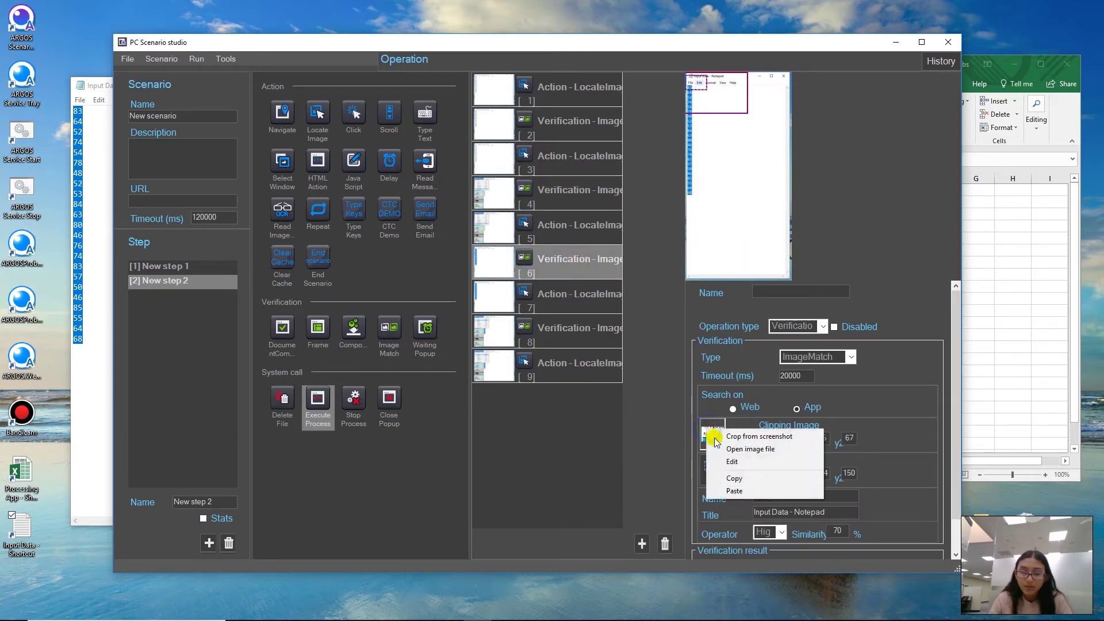
click(743, 436)
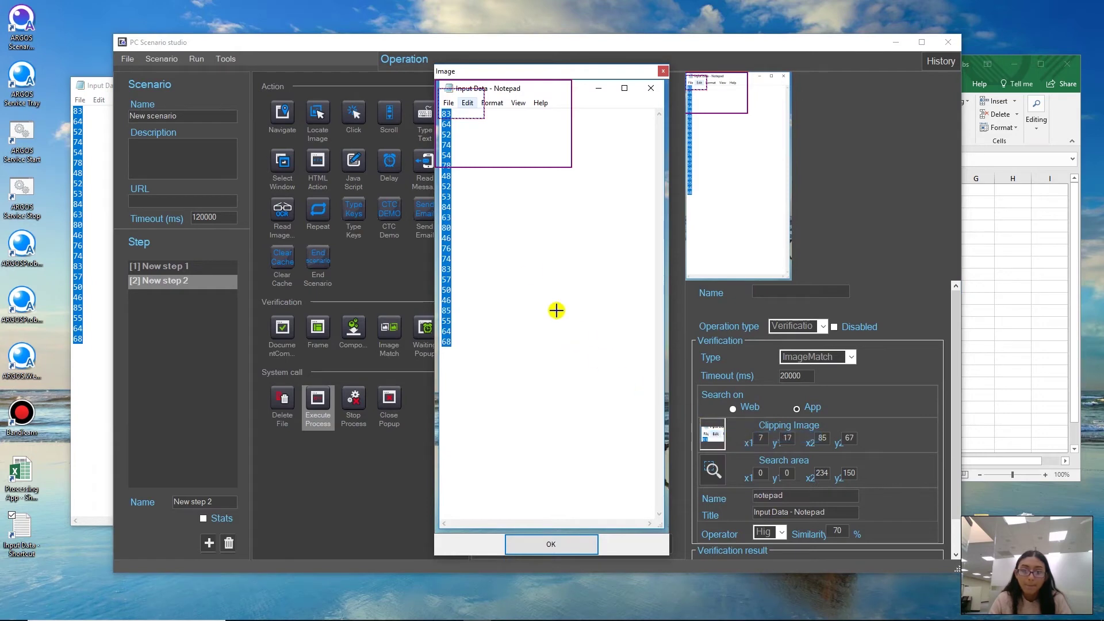
drag(530, 96, 563, 109)
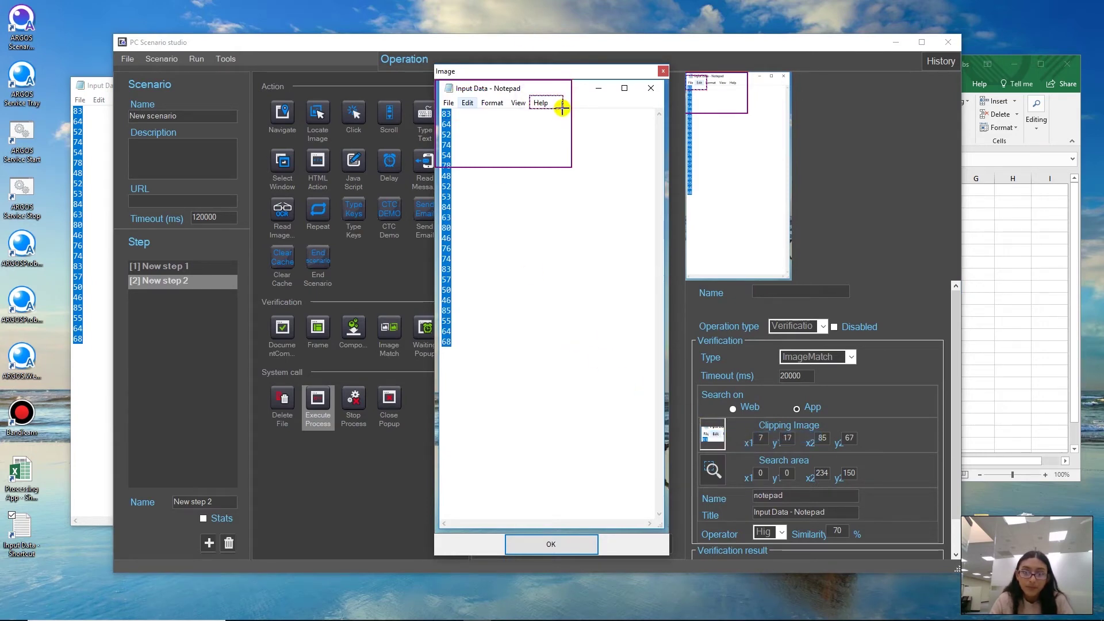
click(551, 545)
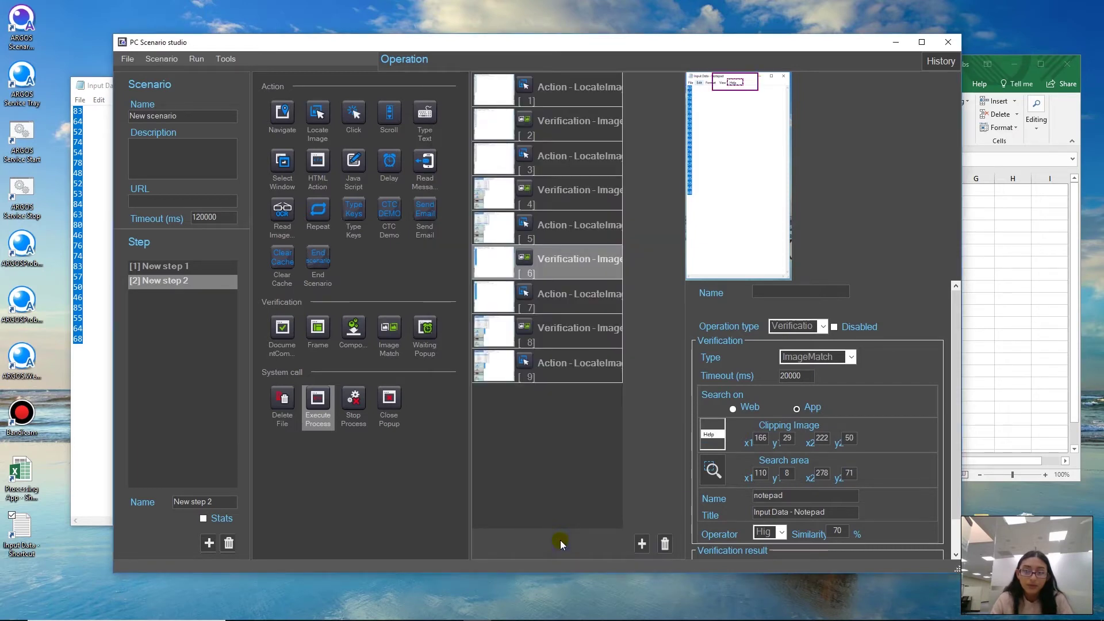
Check the eighth operation's image match area, then close the Input Data text file and the Processing App workbook.
click(566, 339)
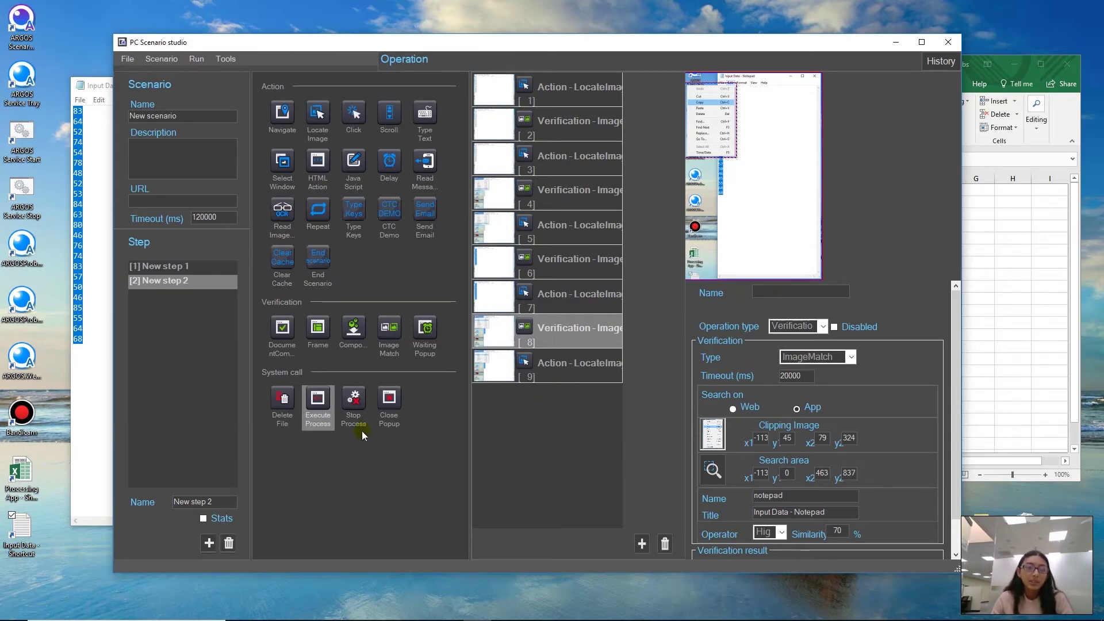
click(97, 196)
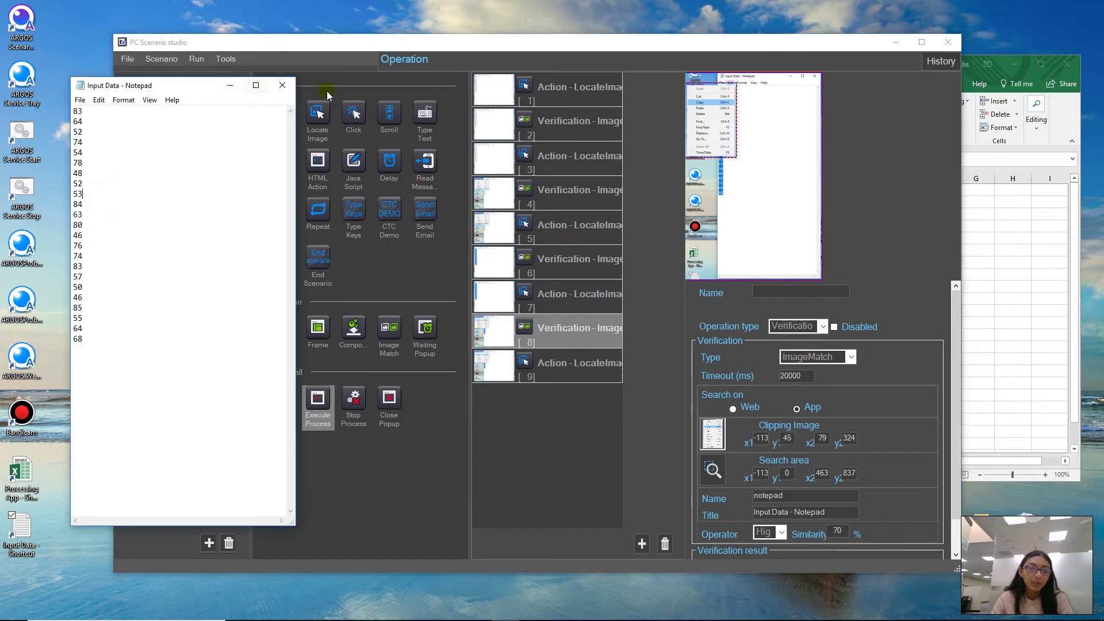
click(282, 85)
click(1007, 216)
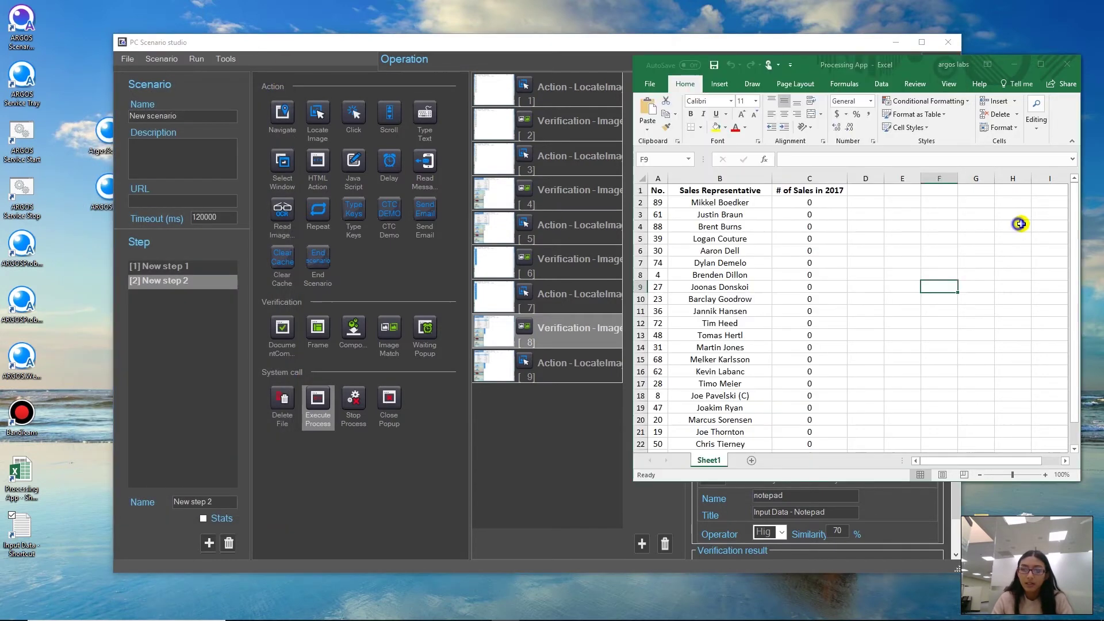
click(1067, 63)
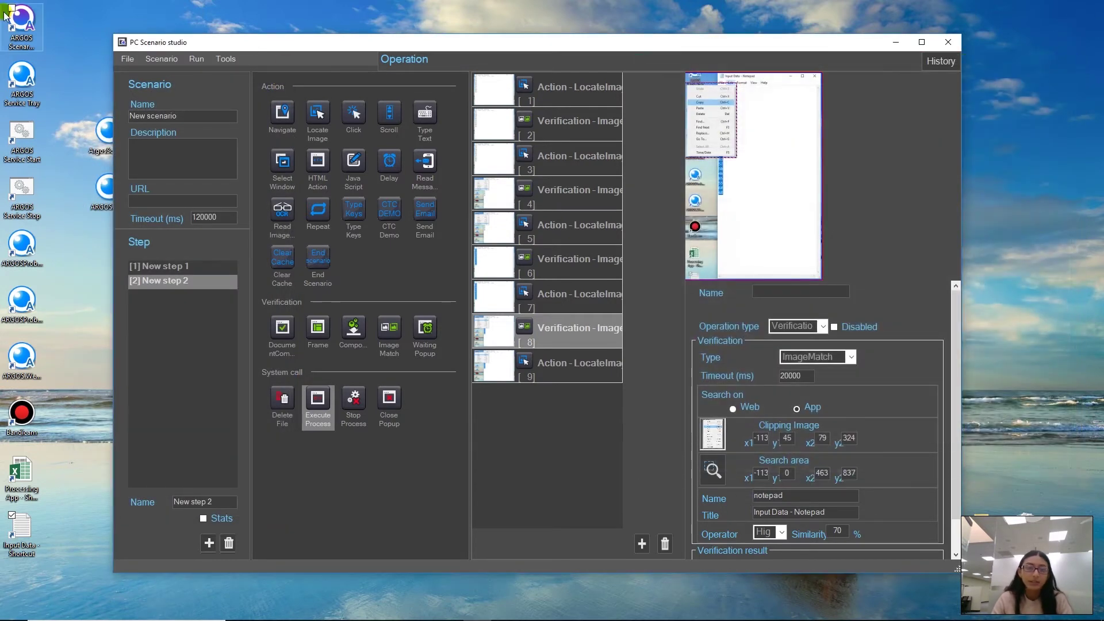
Test run the scenario with the recorded select-and-copy operations, and close the run status box once it stops.
click(195, 60)
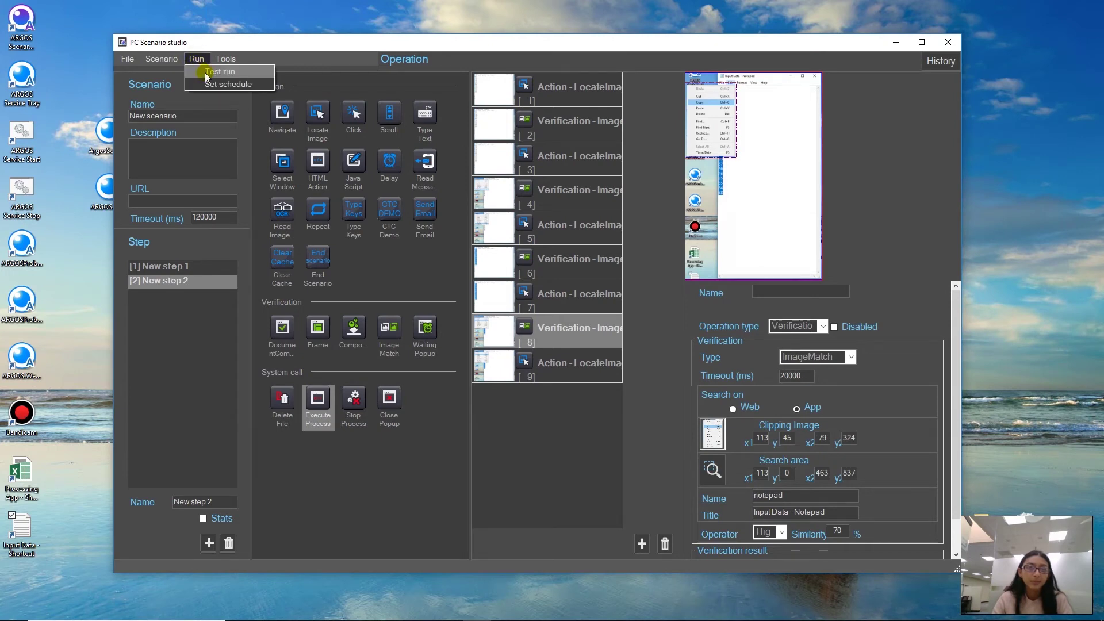
click(213, 71)
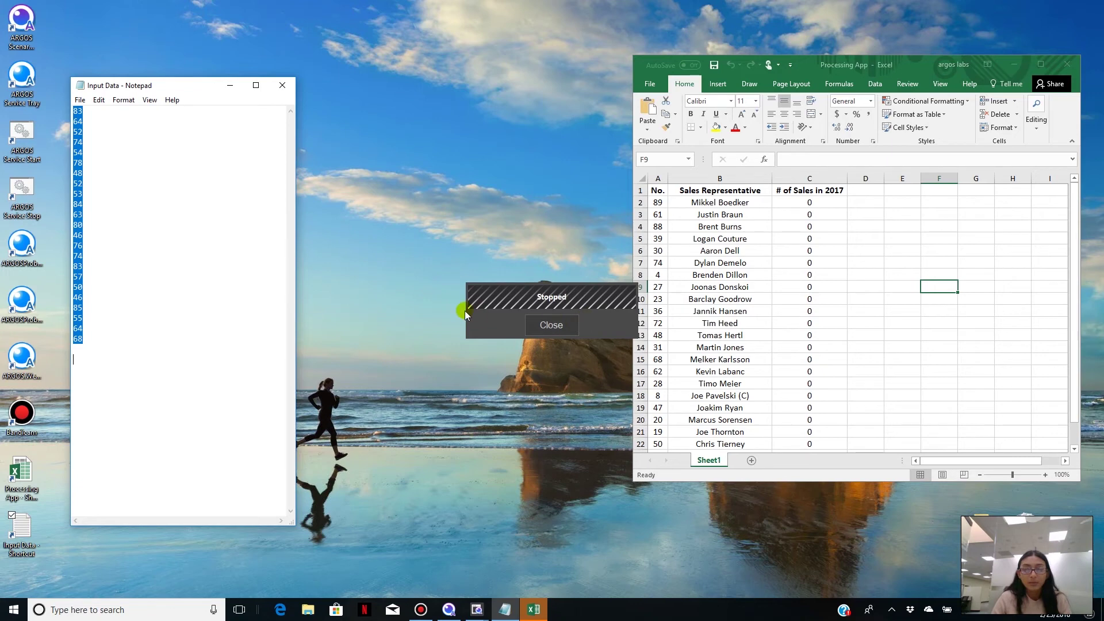
click(561, 325)
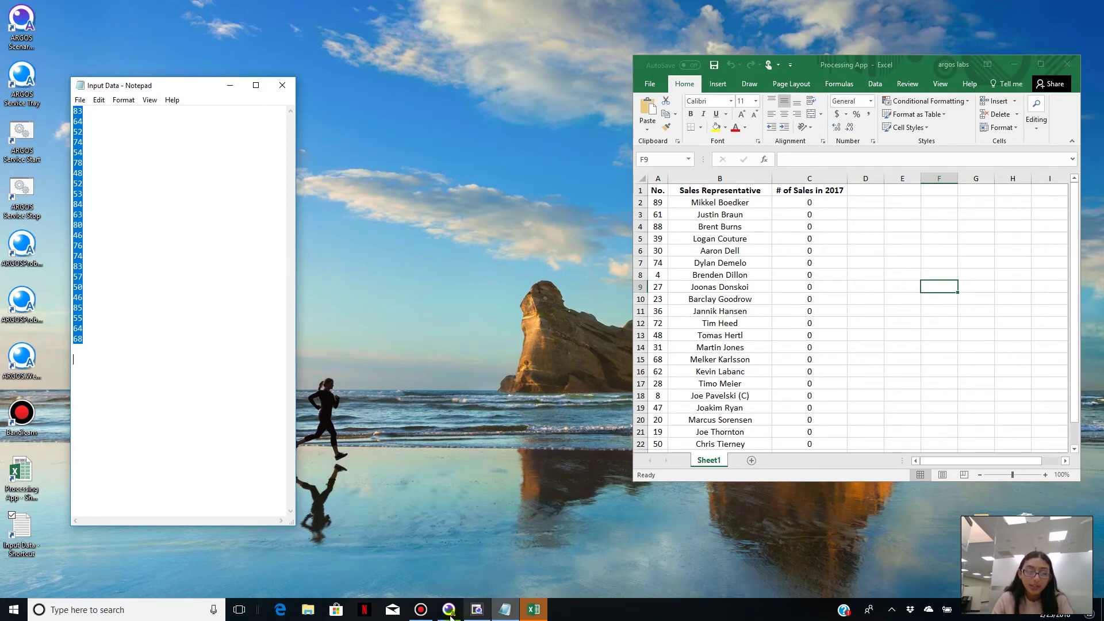
Return to the PC Scenario studio and insert a 5000 ms Delay between the two execute-process operations of New step 1.
click(477, 610)
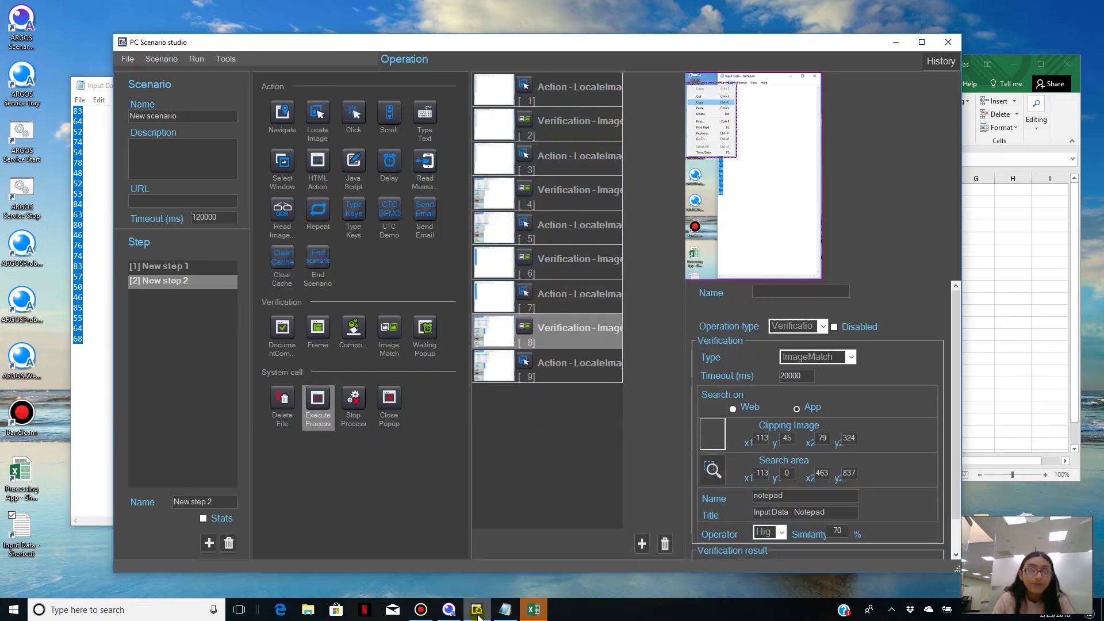
click(194, 265)
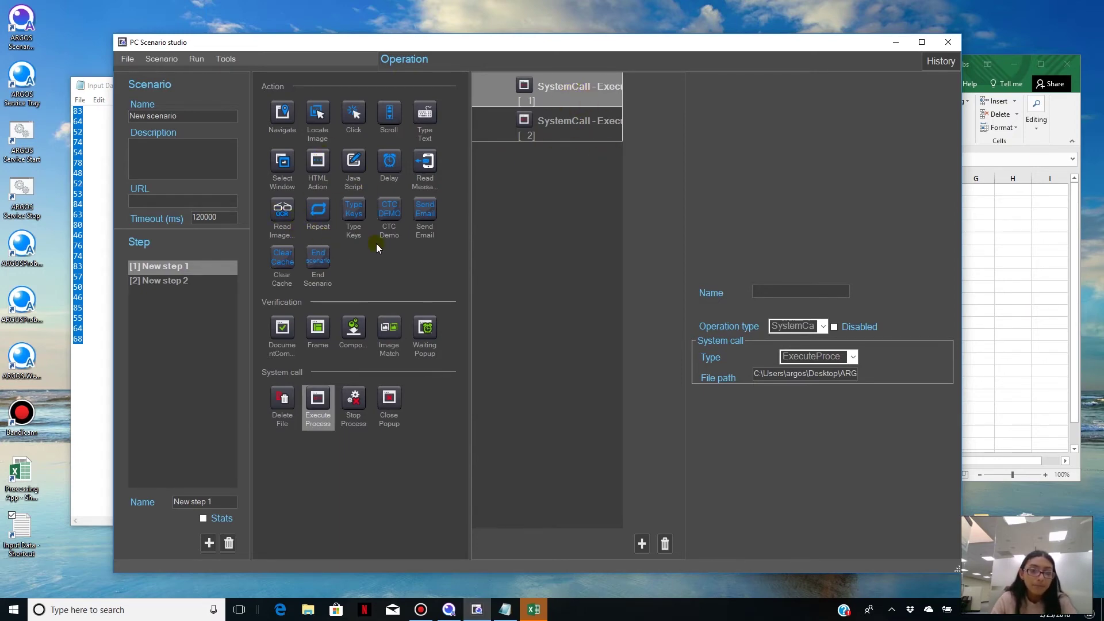
drag(388, 164, 516, 102)
drag(584, 91, 569, 136)
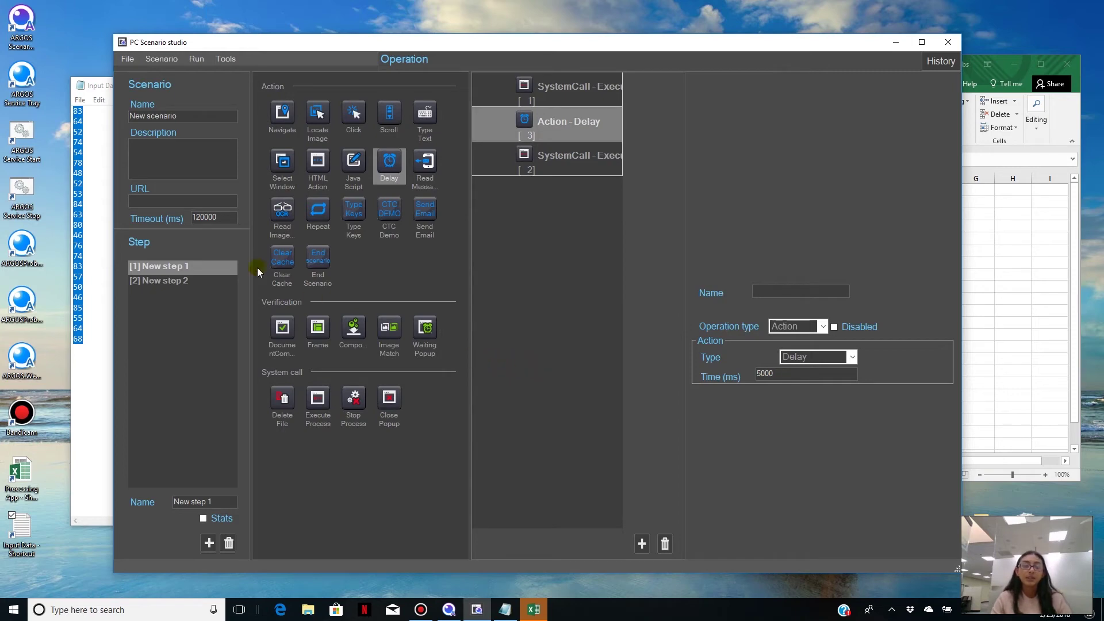
Close the Input Data file and Processing App workbook, test run the scenario with the delay, and dismiss the run status box once it stops.
click(106, 185)
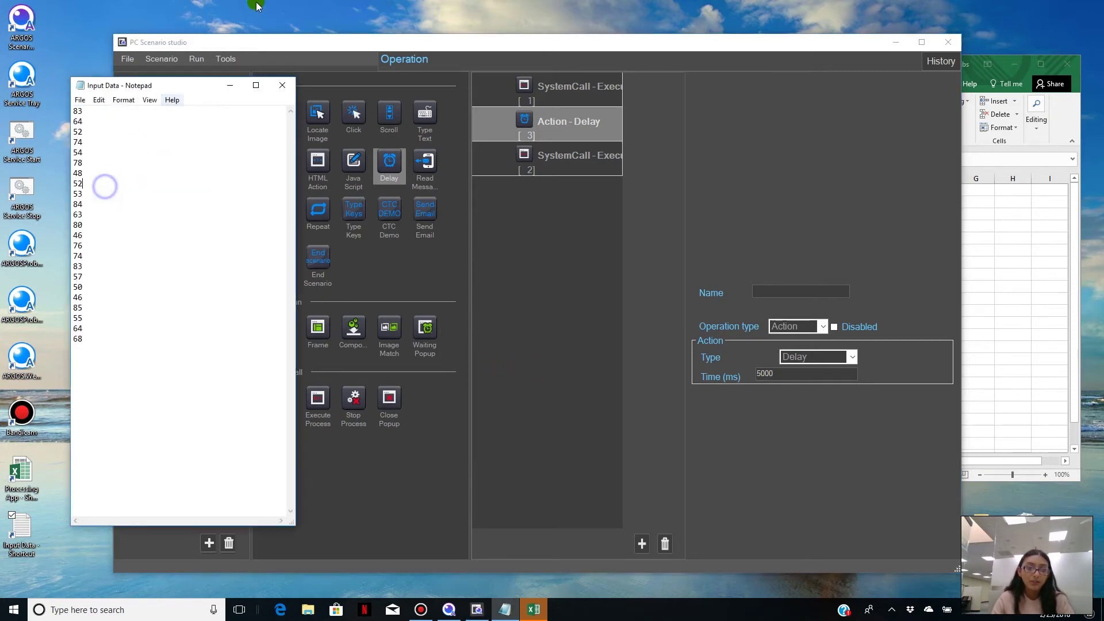
click(280, 86)
click(1066, 64)
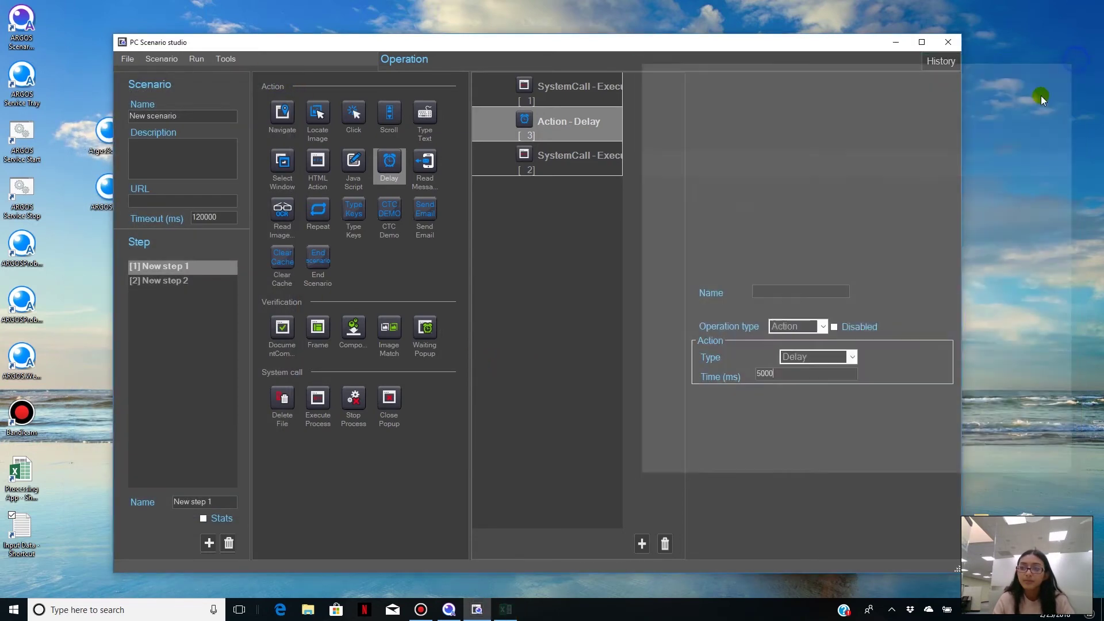
click(196, 59)
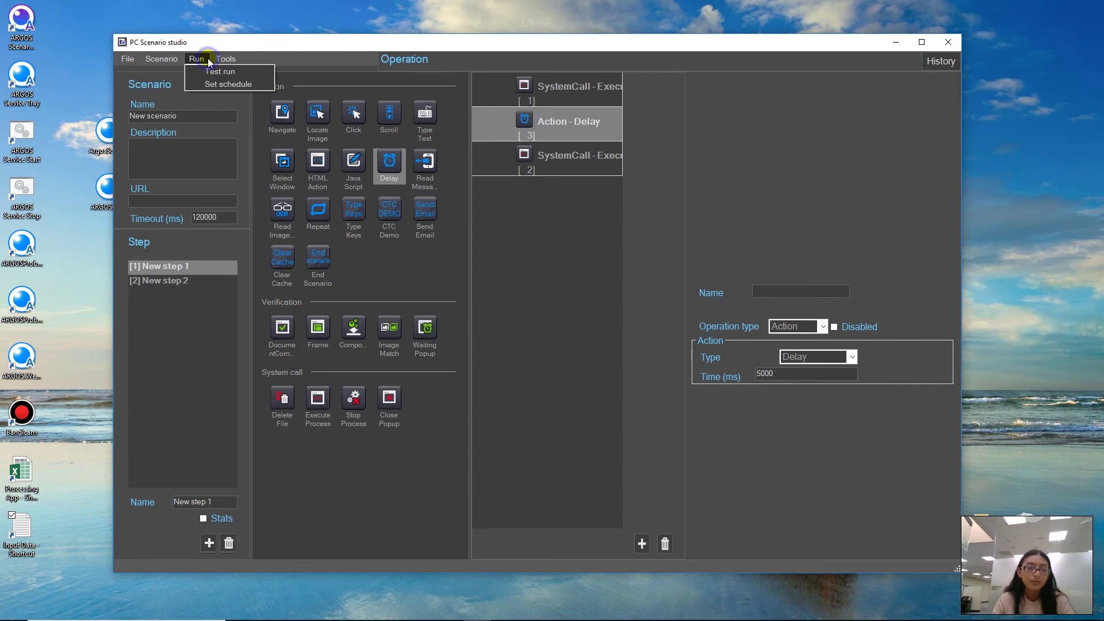
click(215, 72)
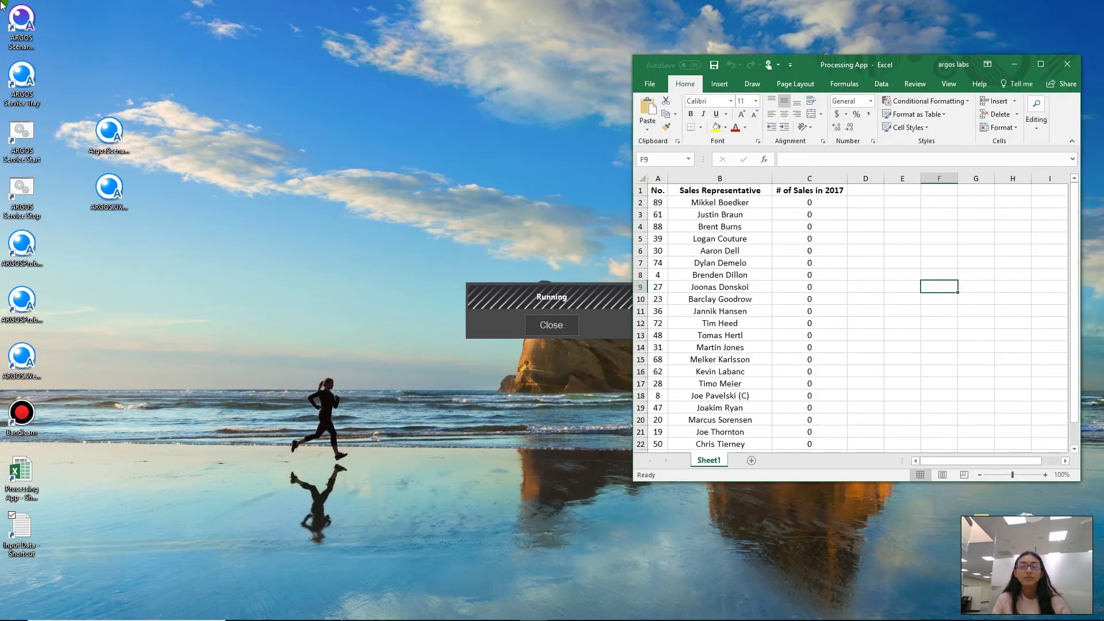
click(78, 238)
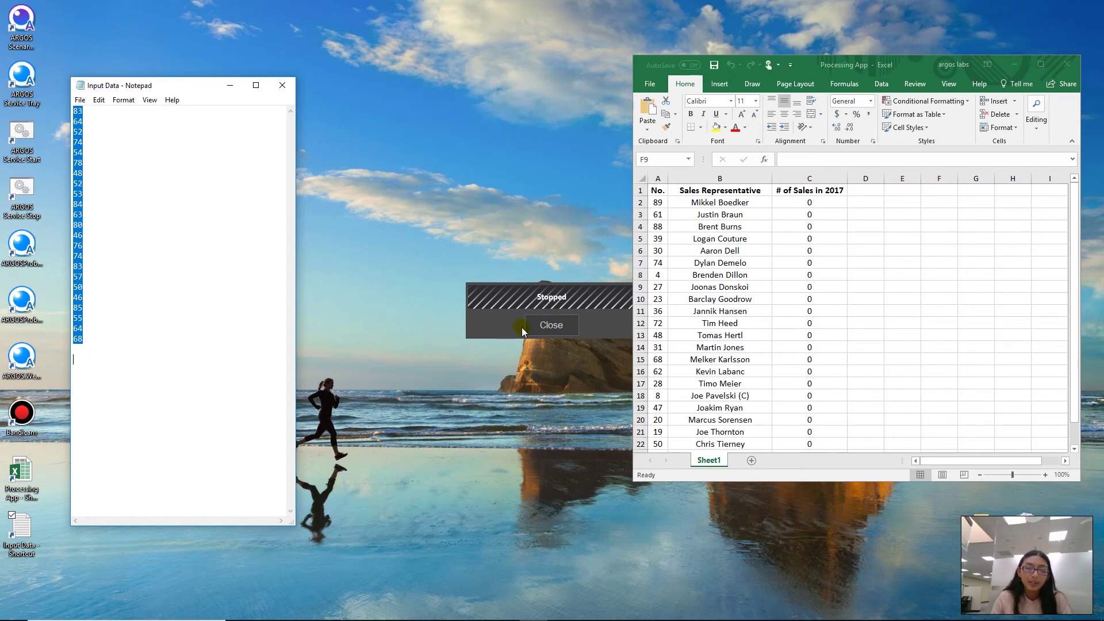
click(550, 327)
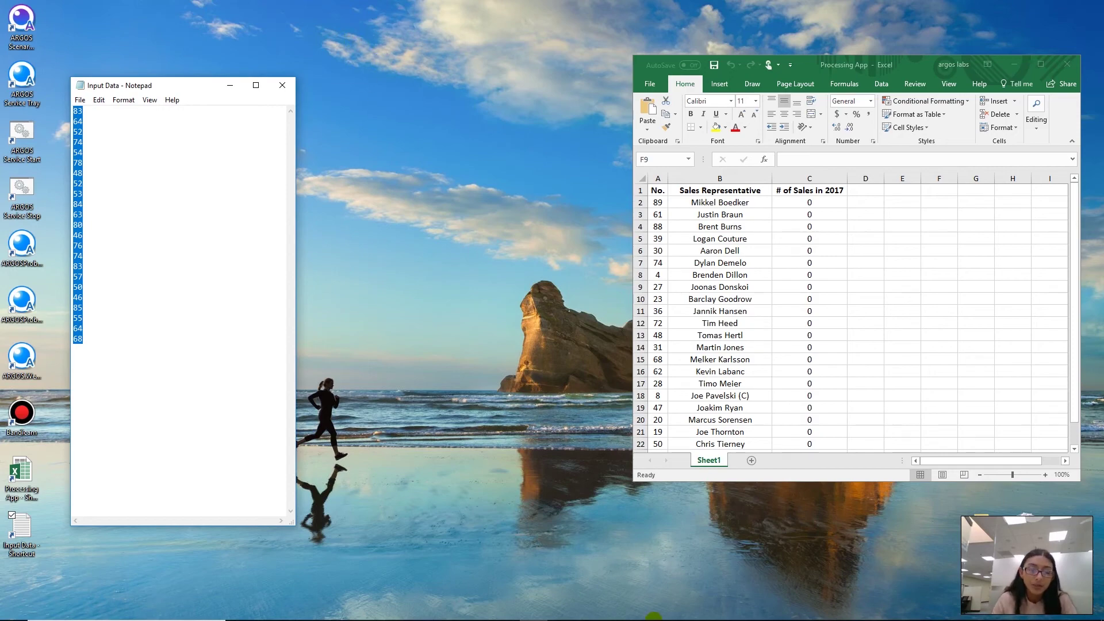
Return to the PC Scenario studio and start an automatic recording in App mode.
mouse_move(652, 618)
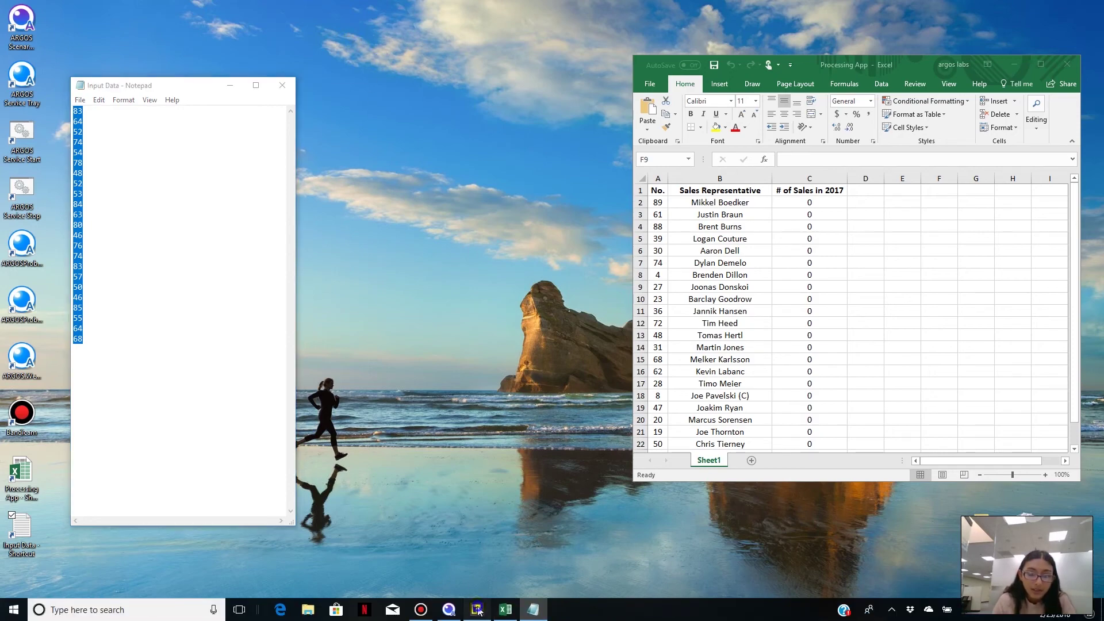
click(477, 611)
click(226, 59)
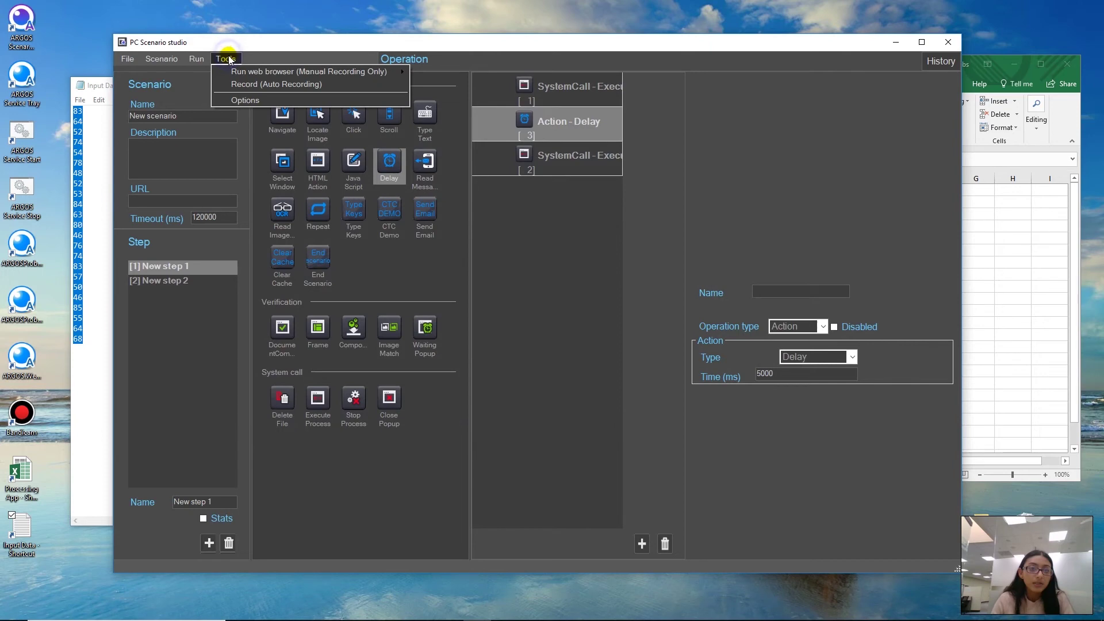
click(256, 85)
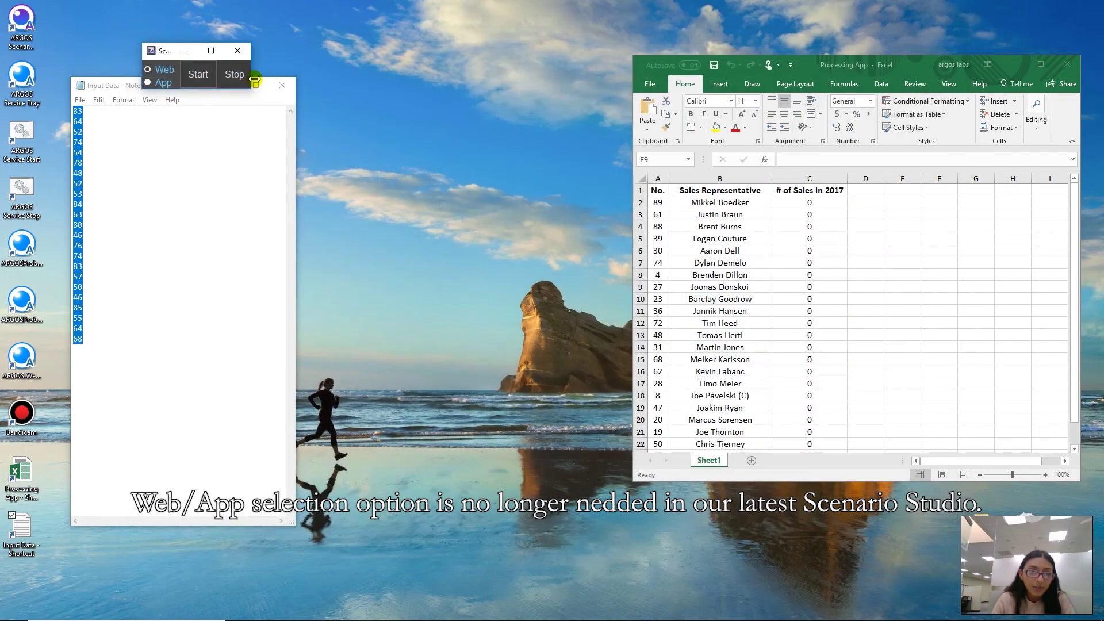
click(148, 83)
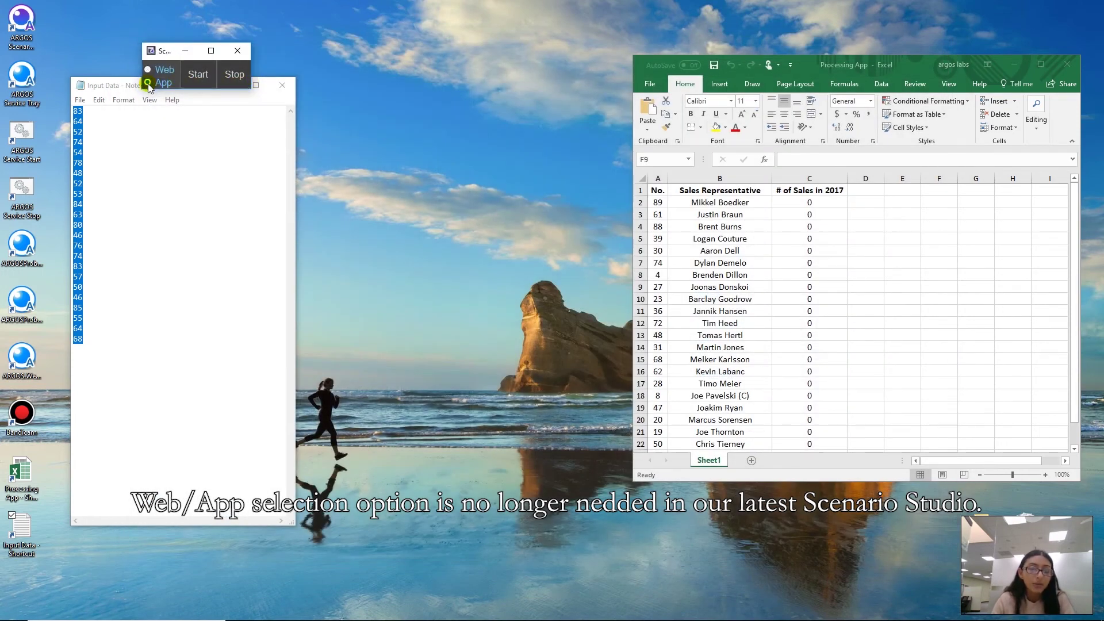
click(198, 75)
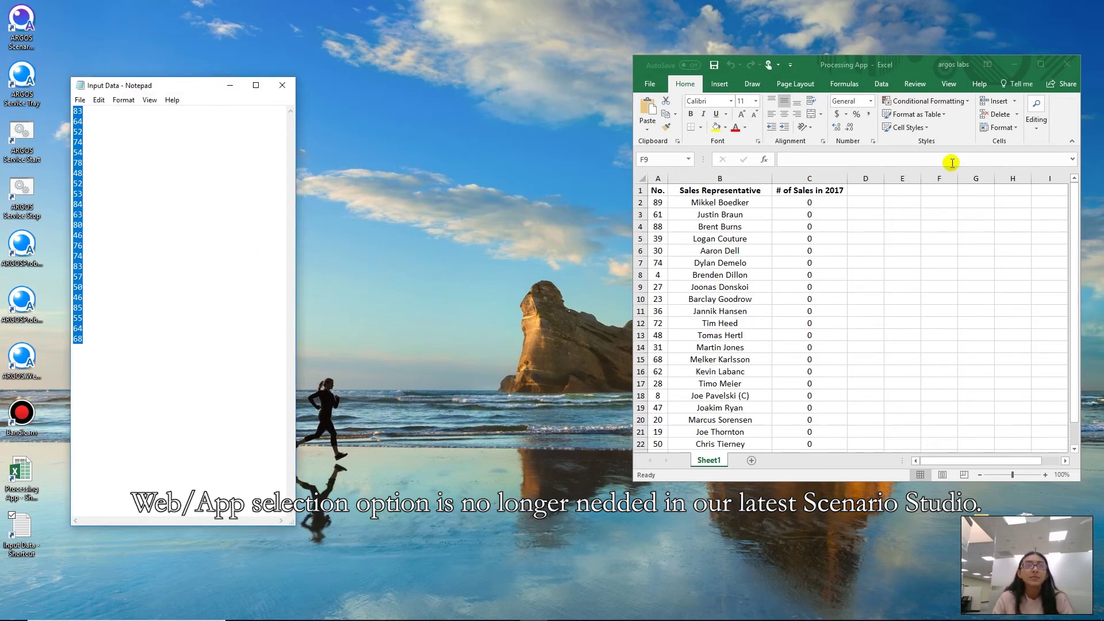
Record activating the Processing App workbook and selecting cell C2, then stop the recording and save its result.
click(875, 237)
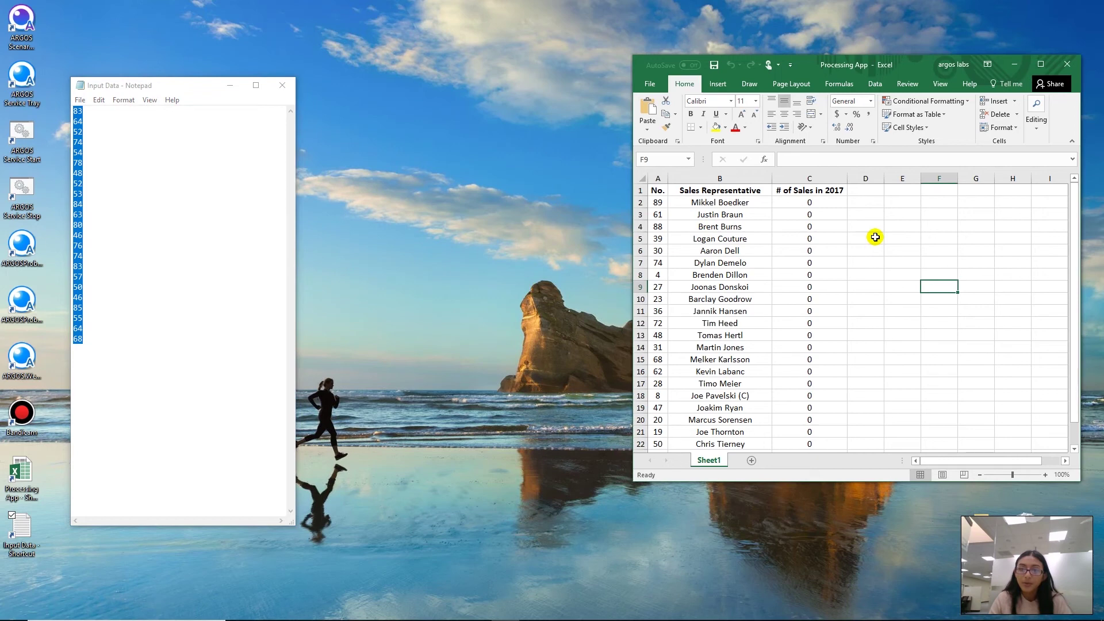
click(823, 206)
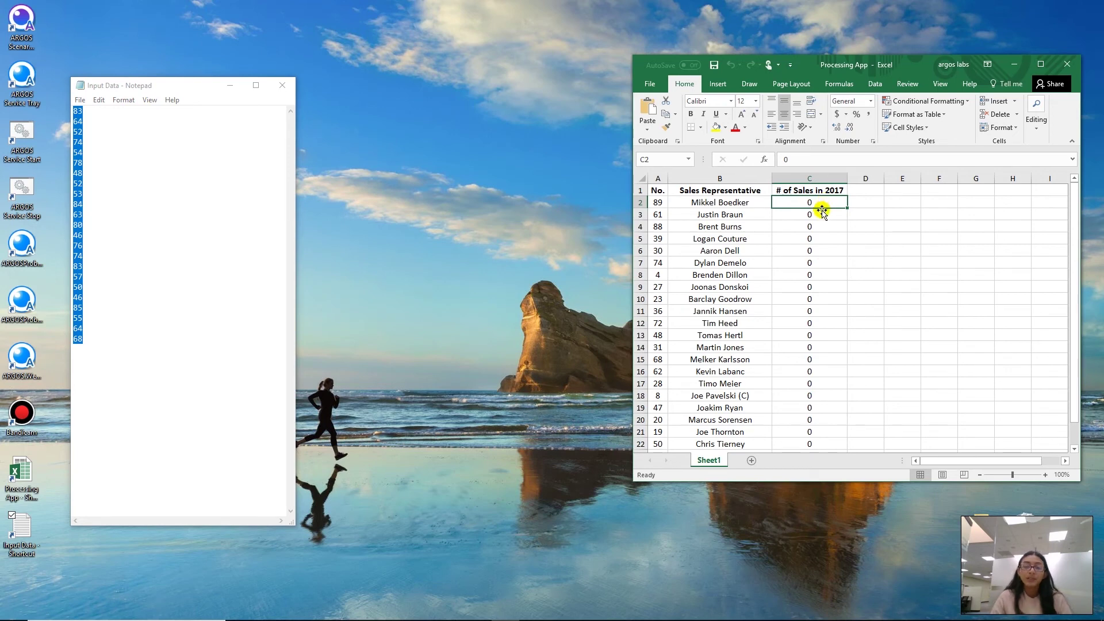
mouse_move(543, 616)
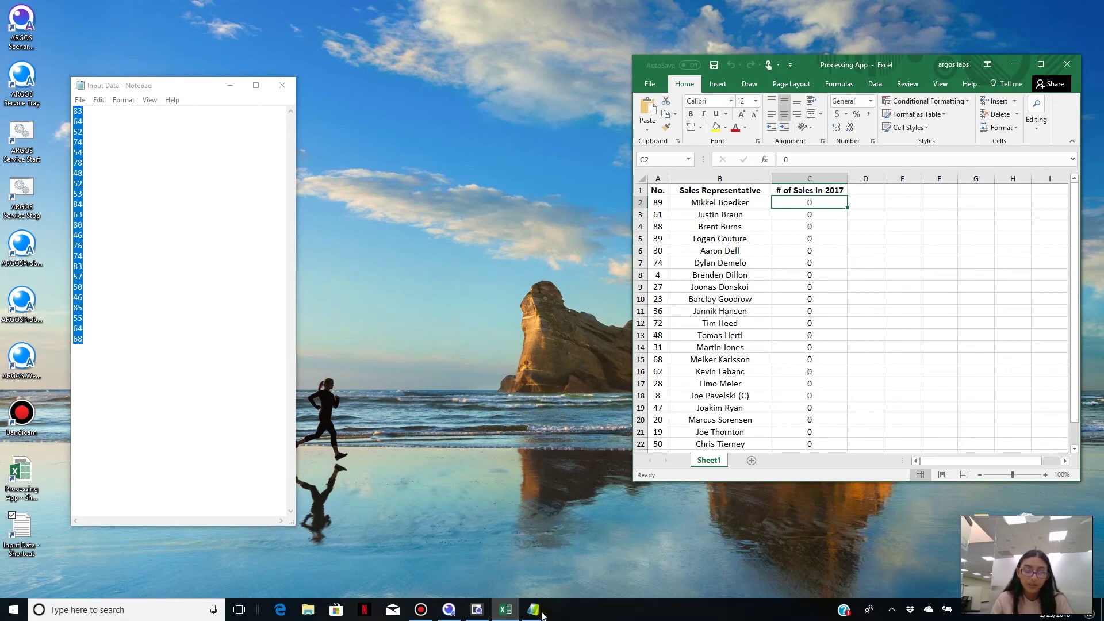
click(476, 611)
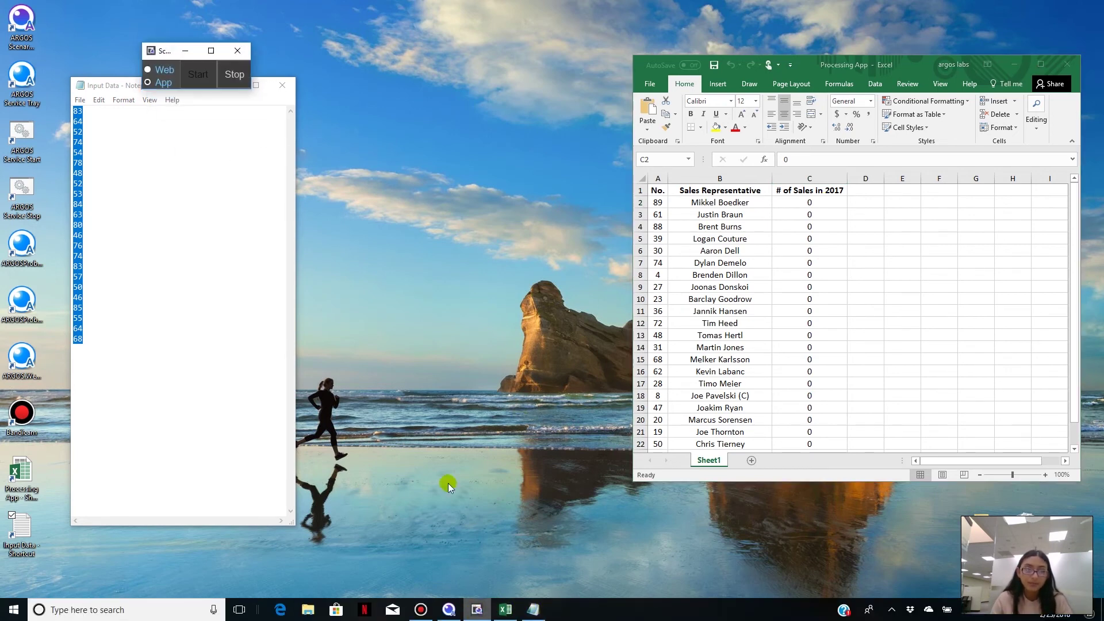
click(237, 83)
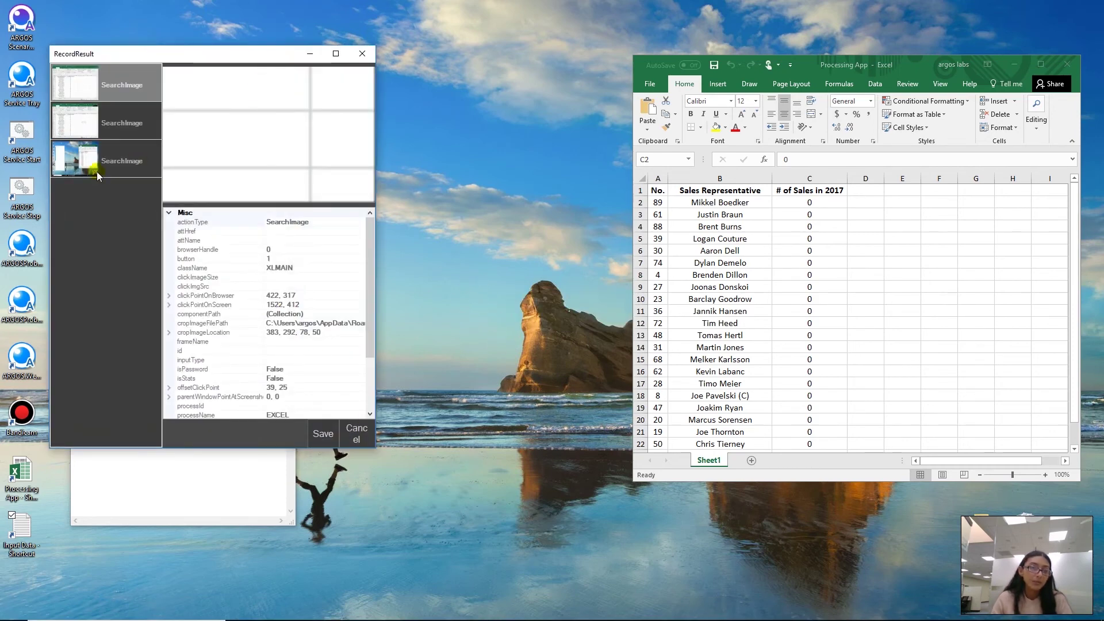
click(320, 432)
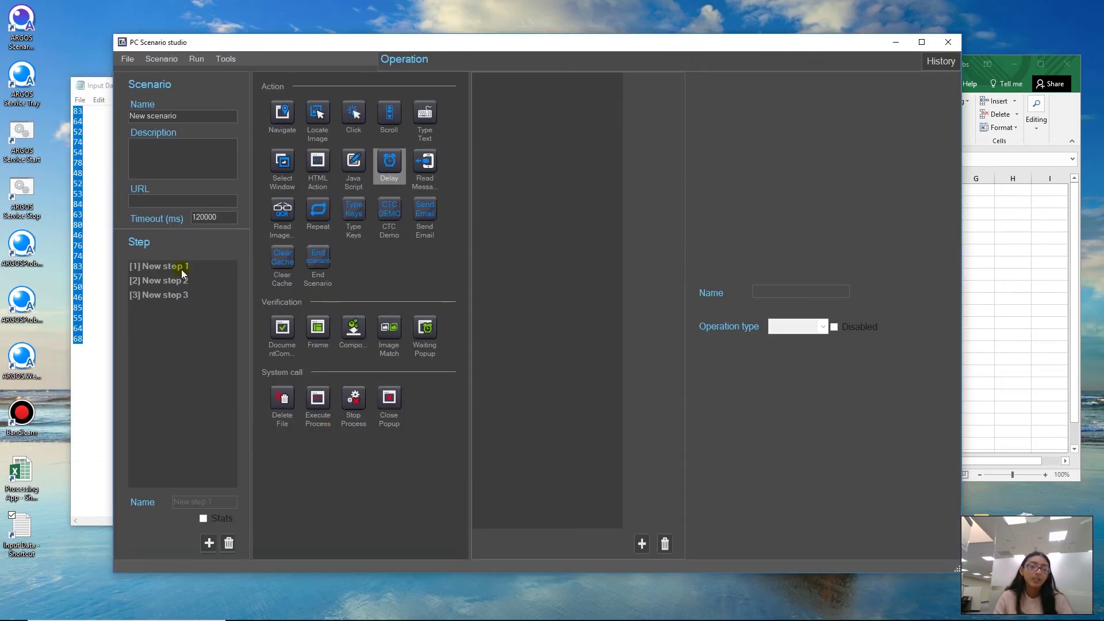
Delete the fifth and fourth operations, recorded on the taskbar, from New step 3.
click(178, 295)
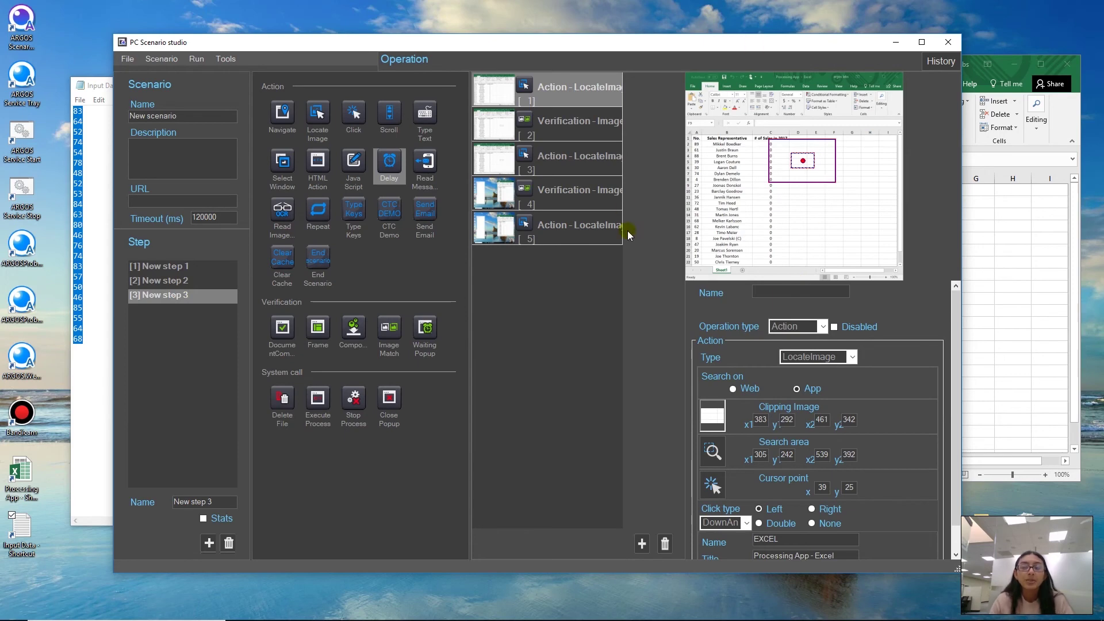
click(566, 229)
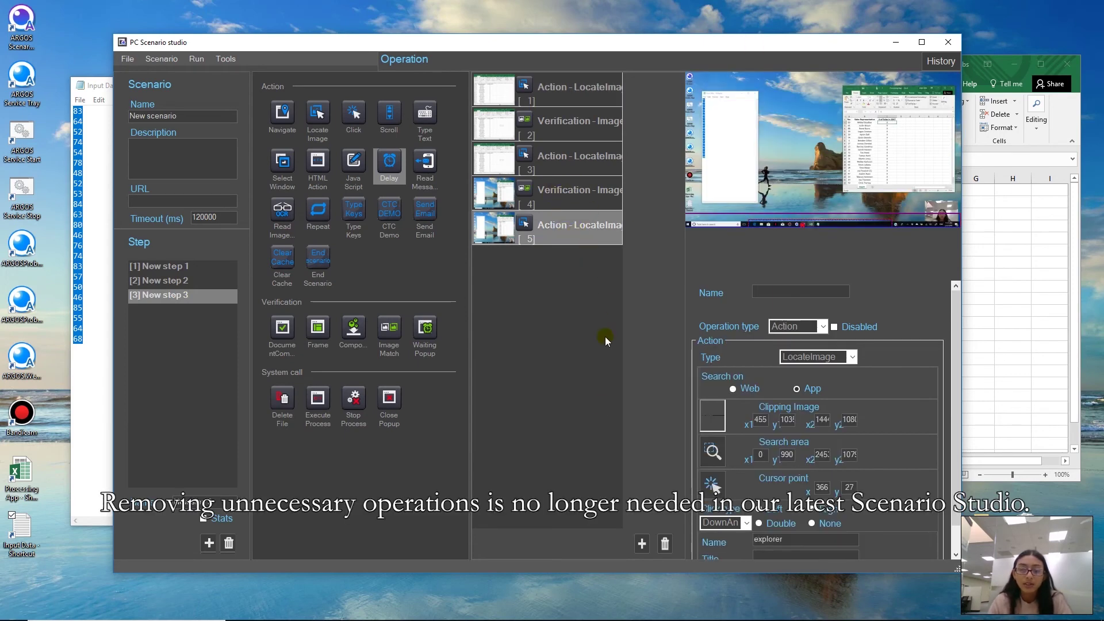
click(665, 544)
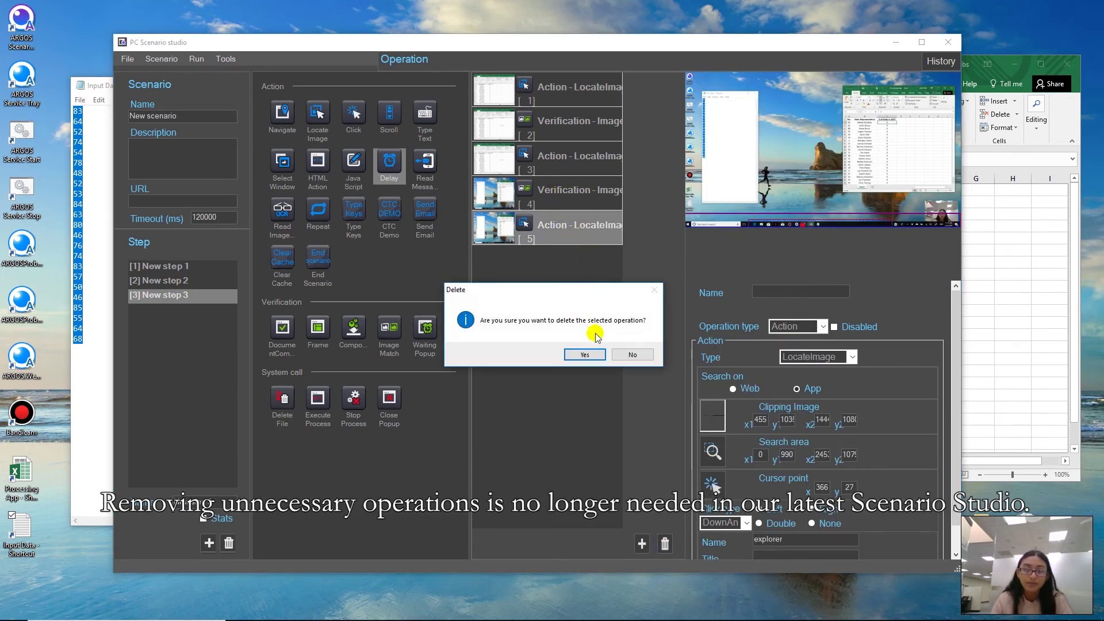
click(593, 357)
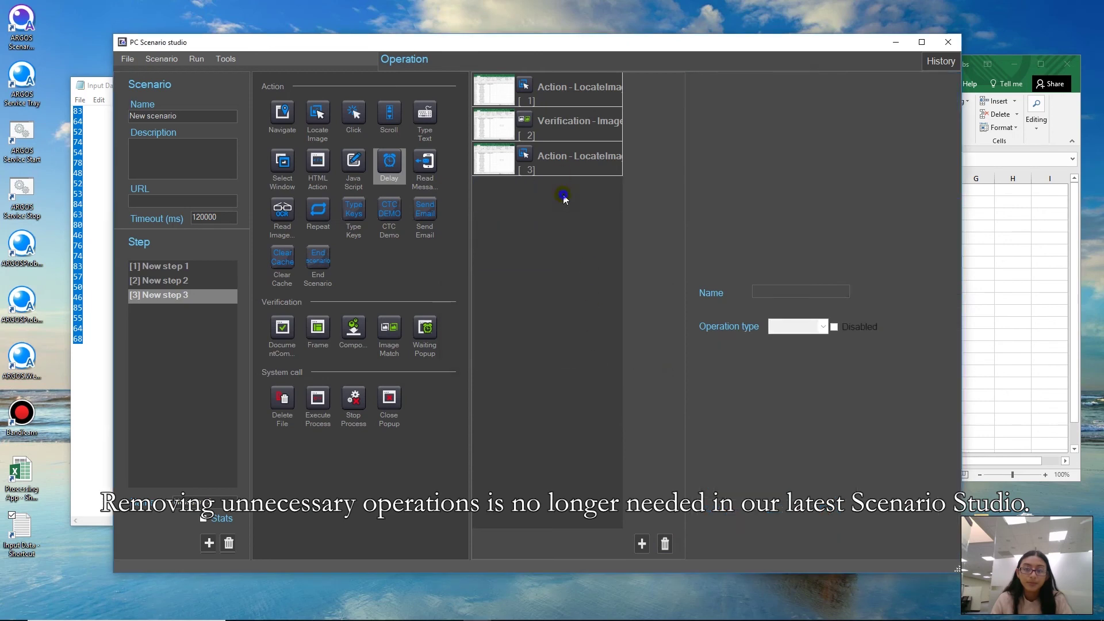
click(563, 196)
click(665, 543)
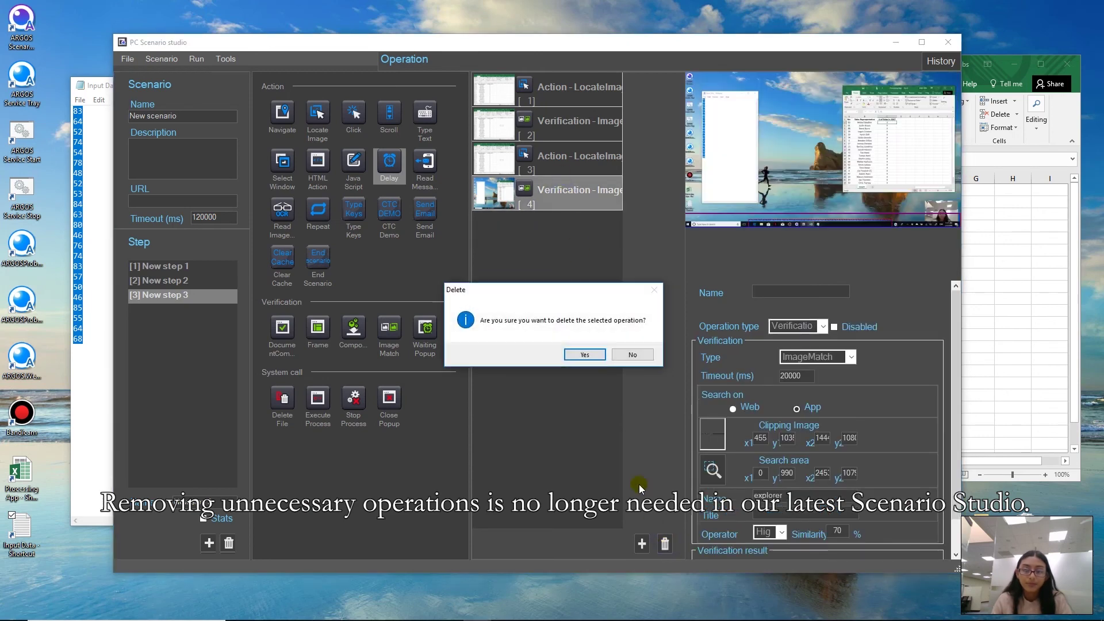
click(575, 359)
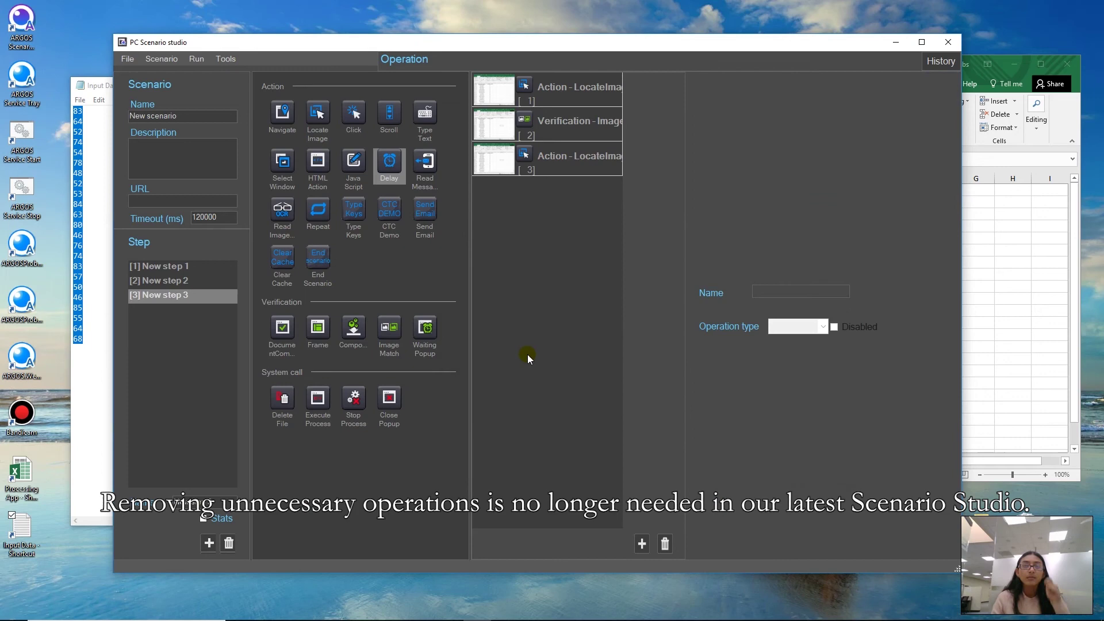
Recrop the clipping image of New step 3's second operation around the Font Color icon in its screenshot, about 44 by 20 pixels.
click(591, 123)
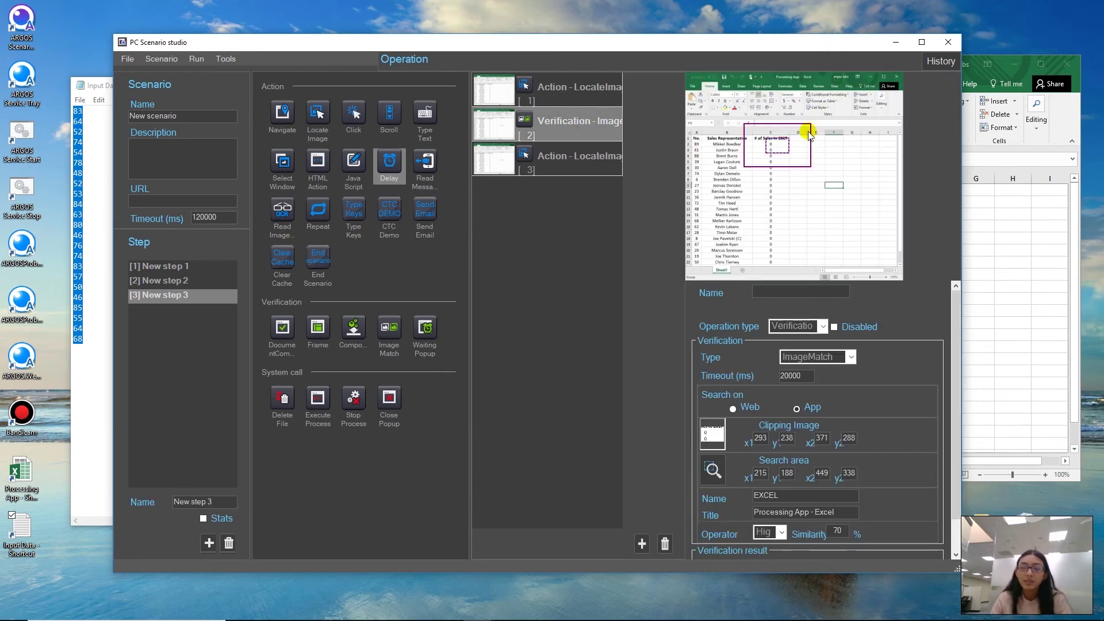
click(860, 215)
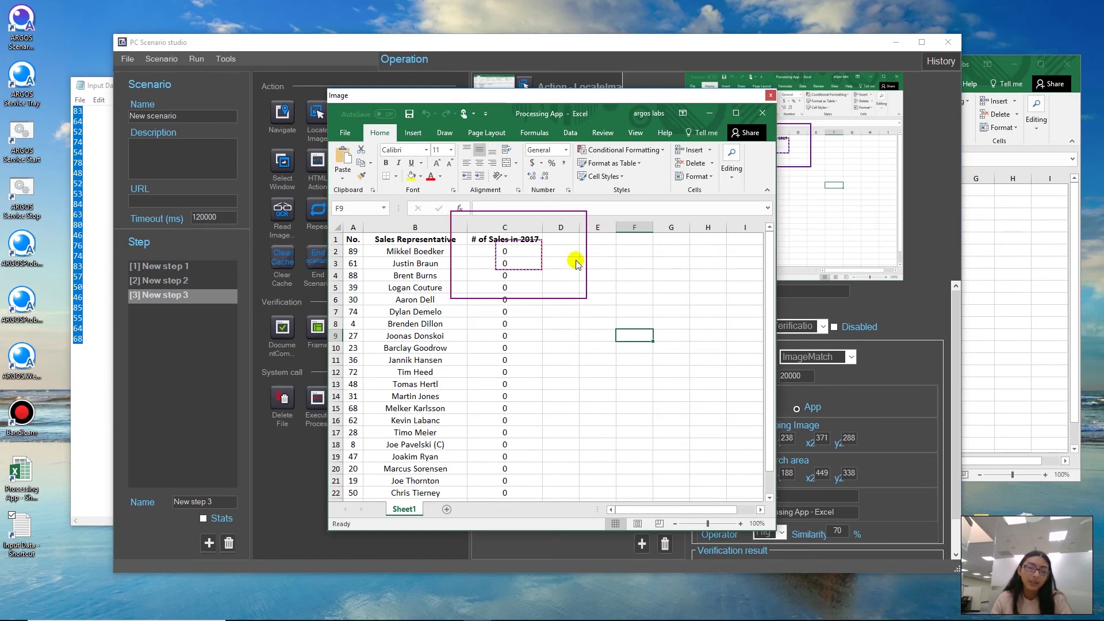
click(770, 95)
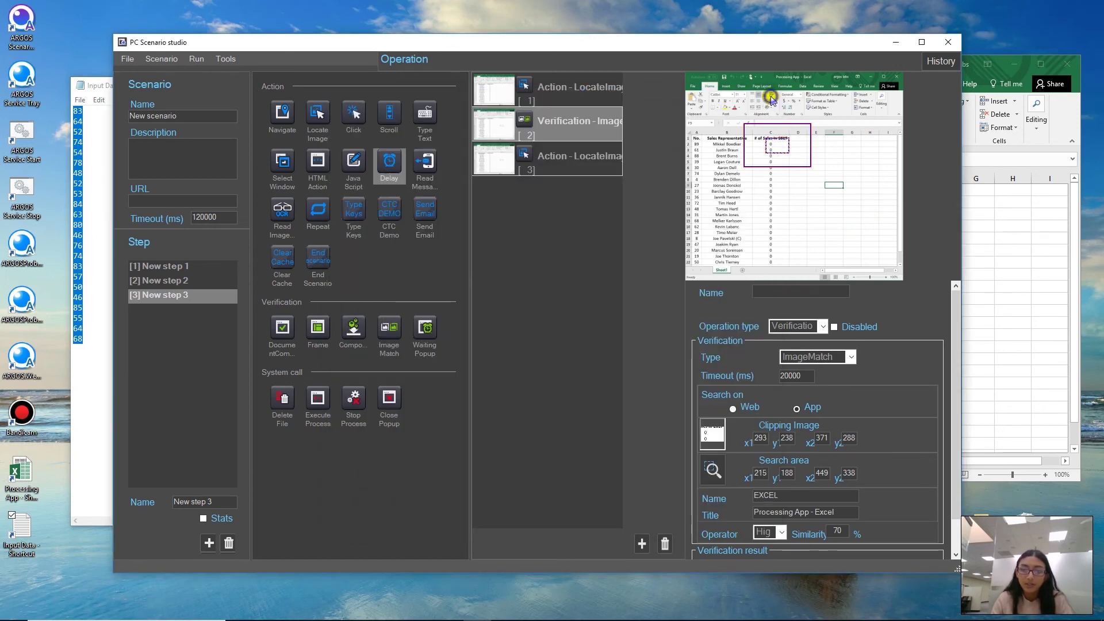
right_click(709, 435)
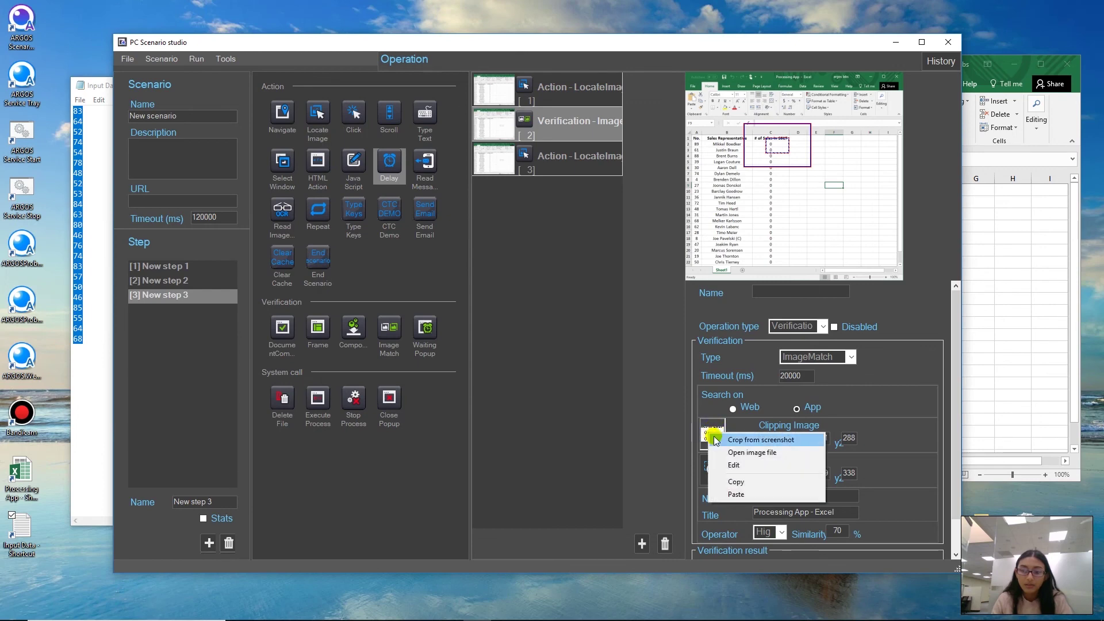
click(722, 440)
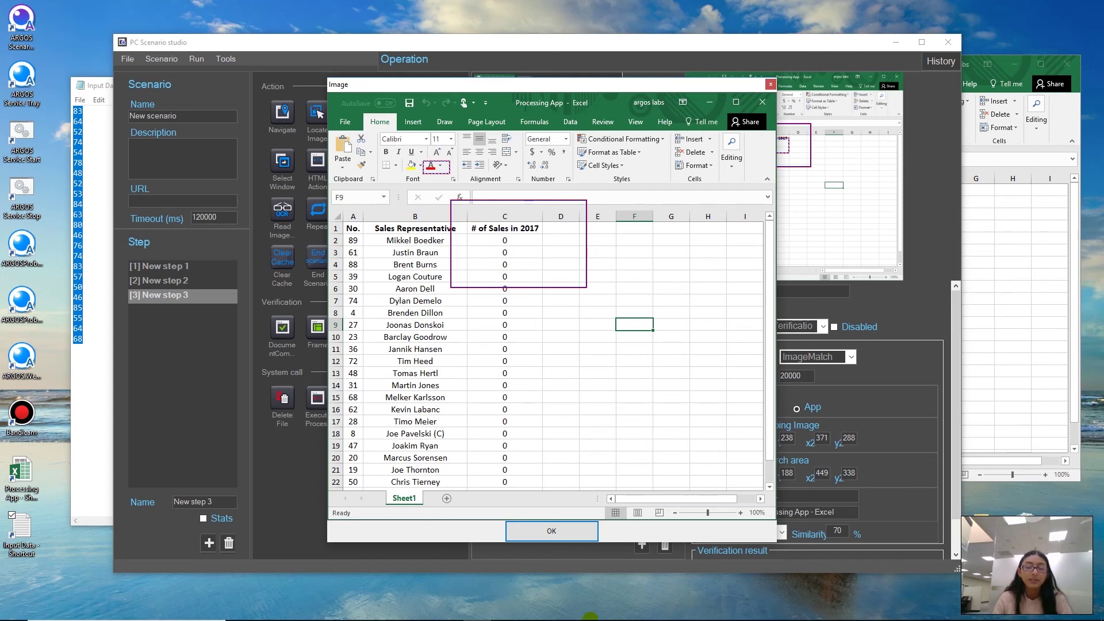
click(551, 532)
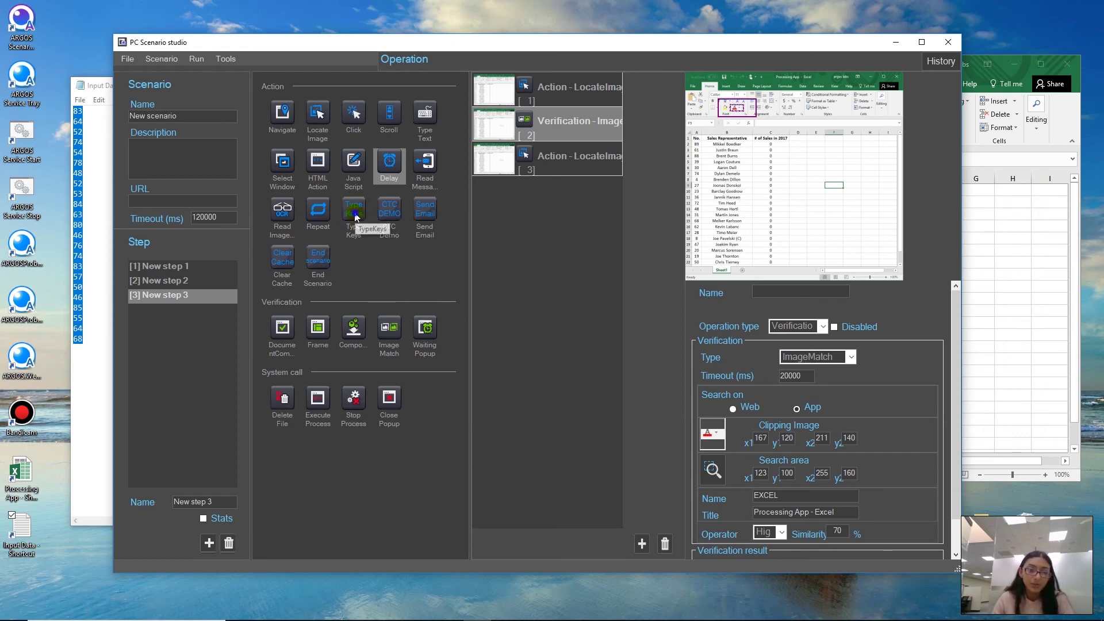
Add a TypeKeys action at the end of New step 3 and give it the key combination LCtrl + [V].
drag(364, 216, 426, 242)
drag(540, 202, 540, 196)
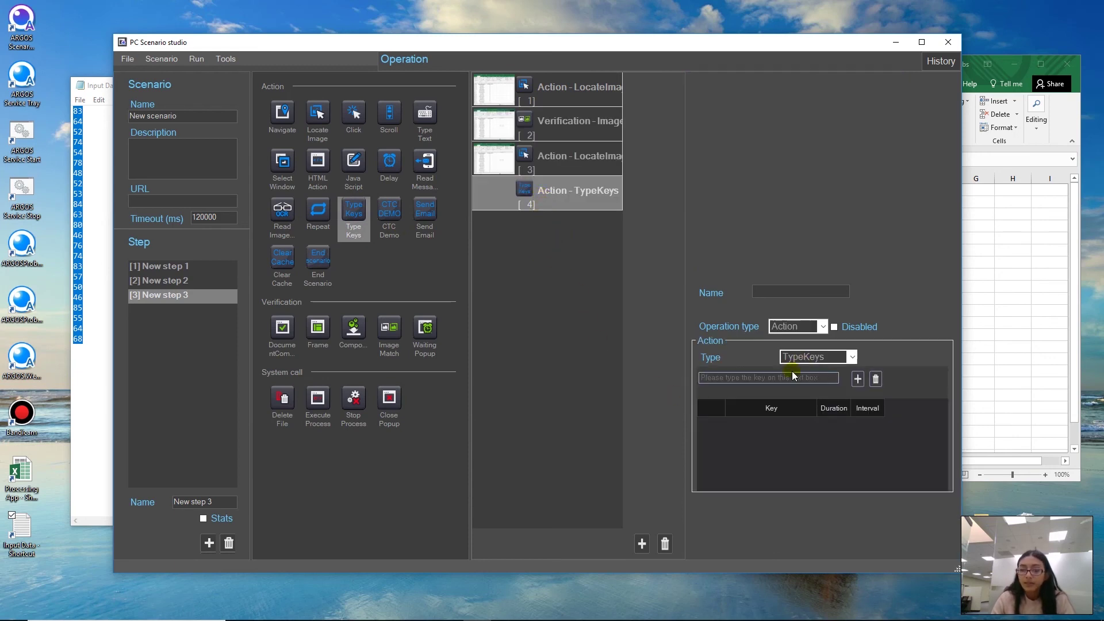
click(740, 376)
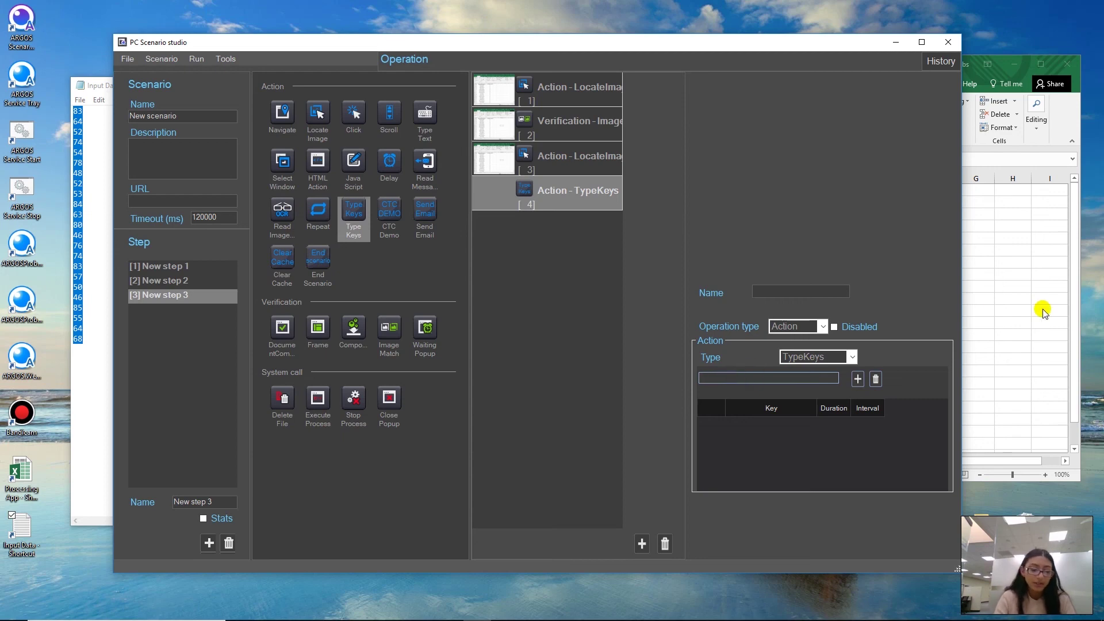
key(ctrl+v)
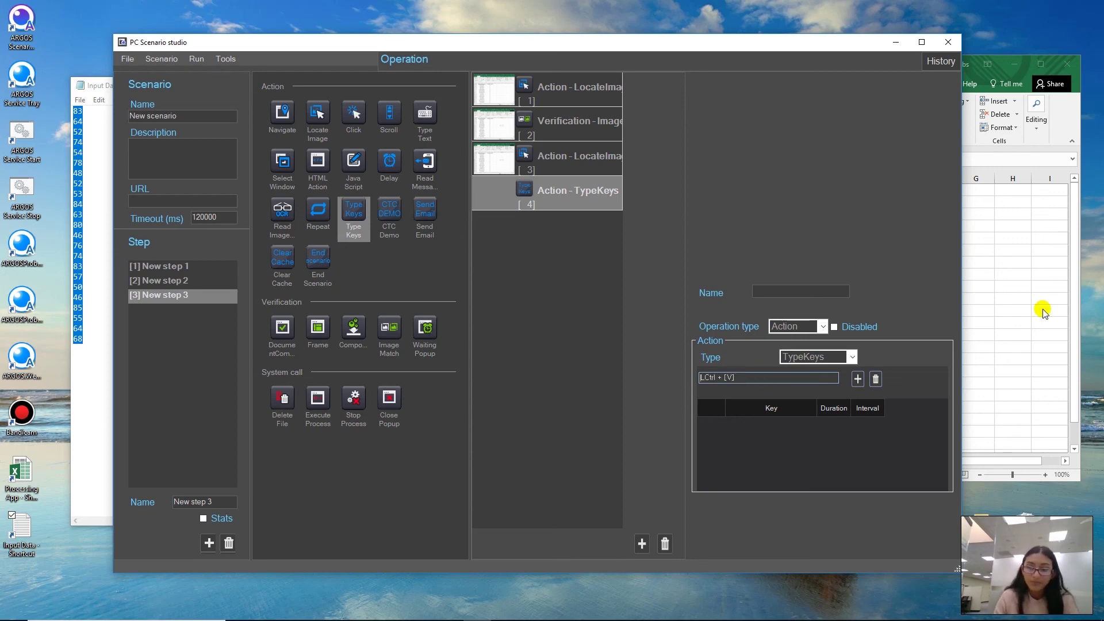
click(859, 381)
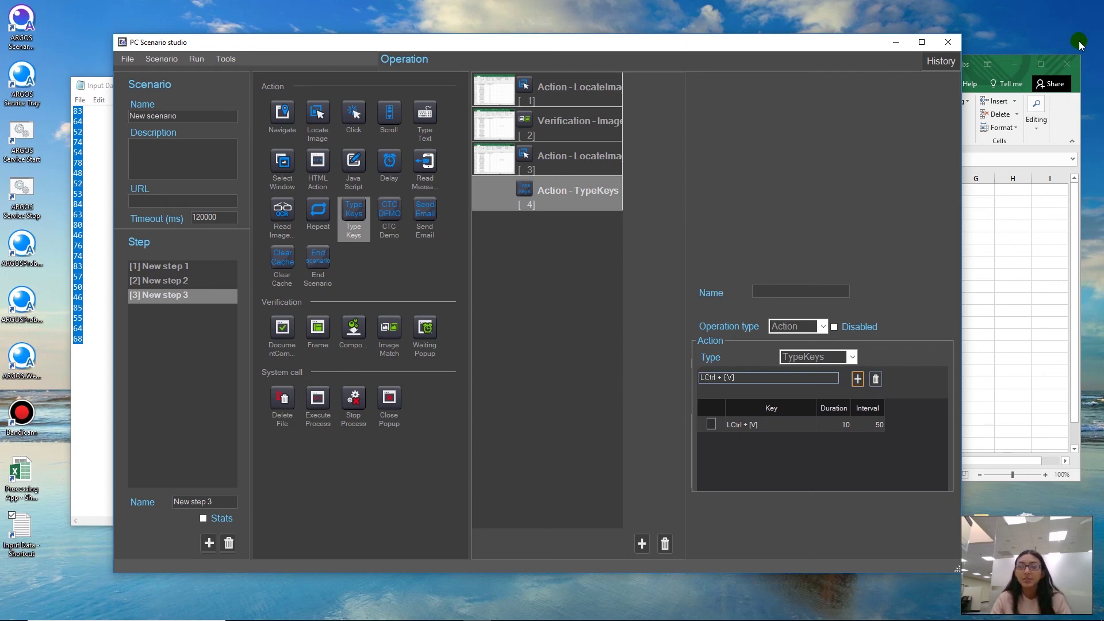
Close the Processing App workbook and the Input Data file, then start a test run of the scenario with the paste action.
click(1068, 74)
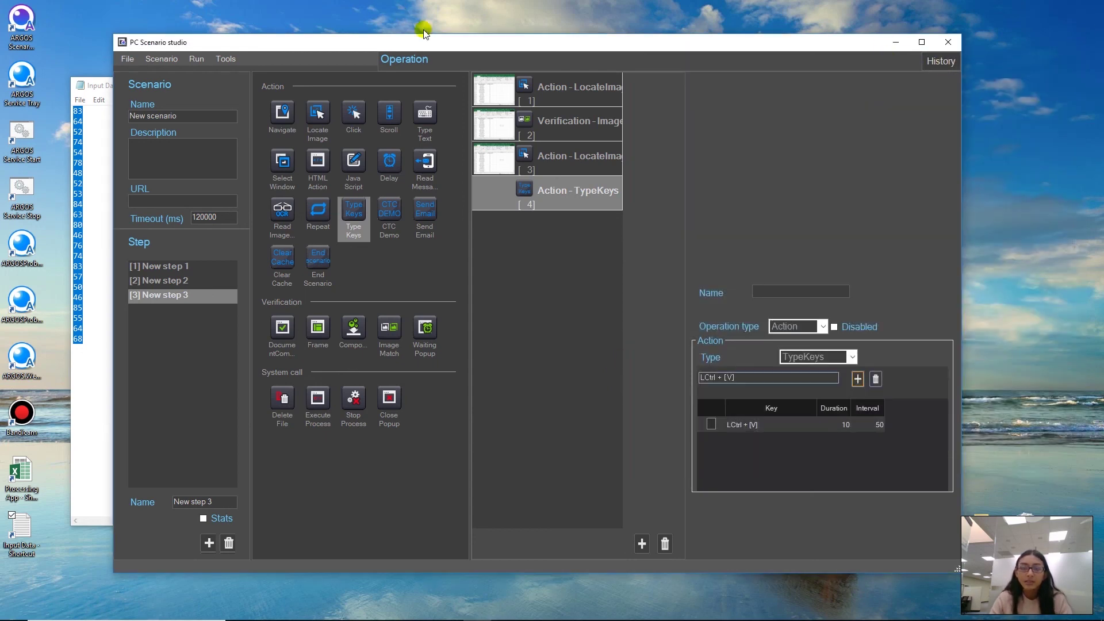
drag(518, 44, 611, 48)
click(127, 165)
click(281, 86)
click(290, 62)
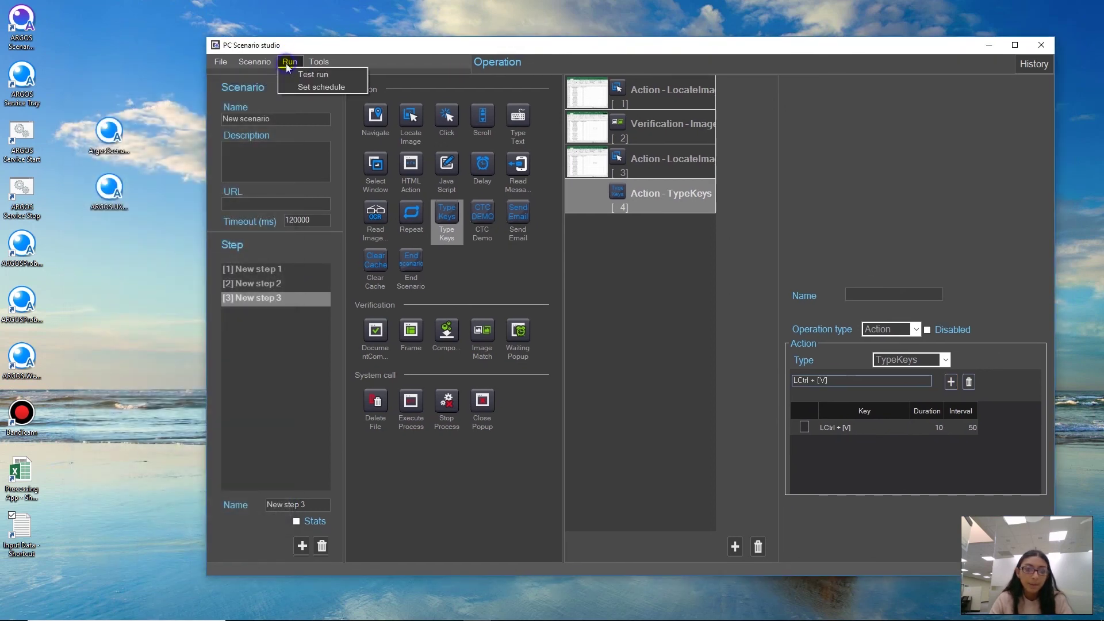
click(319, 78)
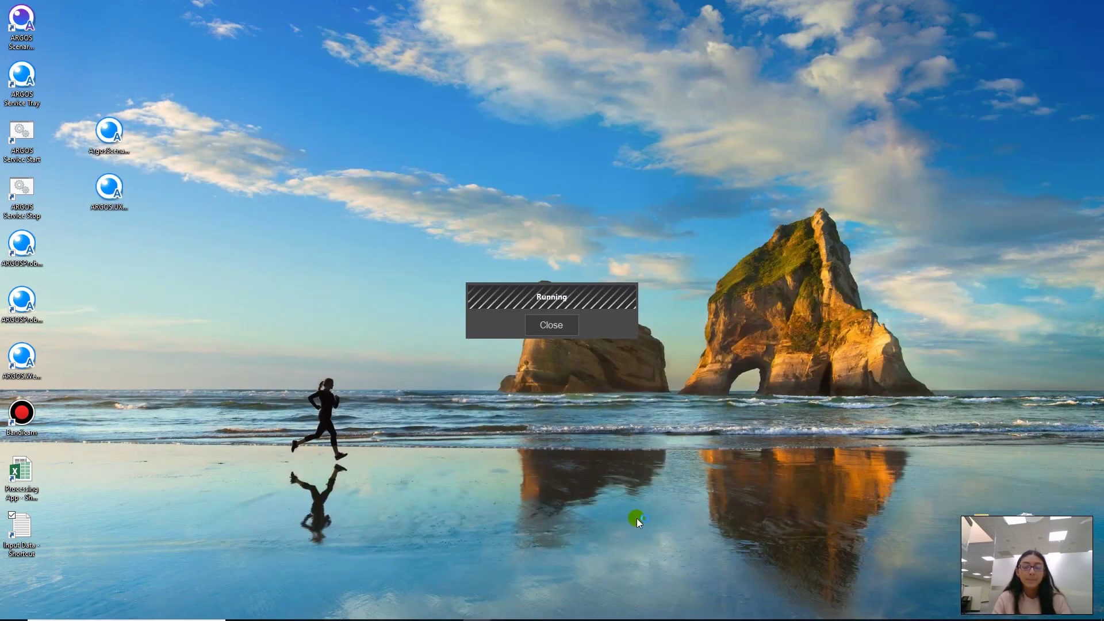